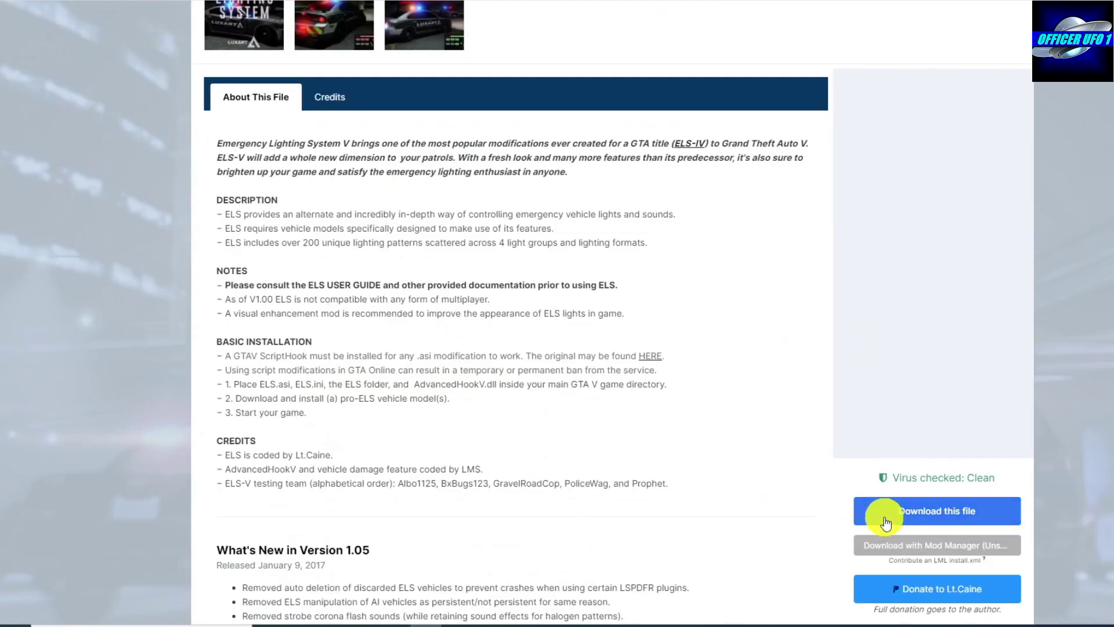
# - Accept the LCPDFR script download terms and download the ELS V1.05.rar archive
pyautogui.click(937, 511)
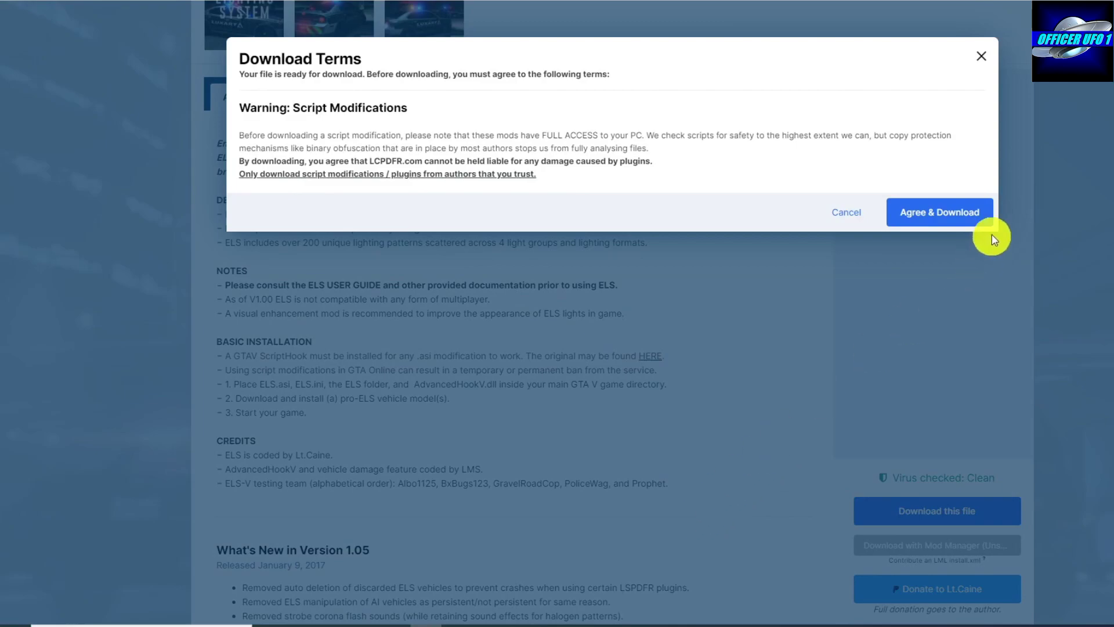
pyautogui.click(960, 224)
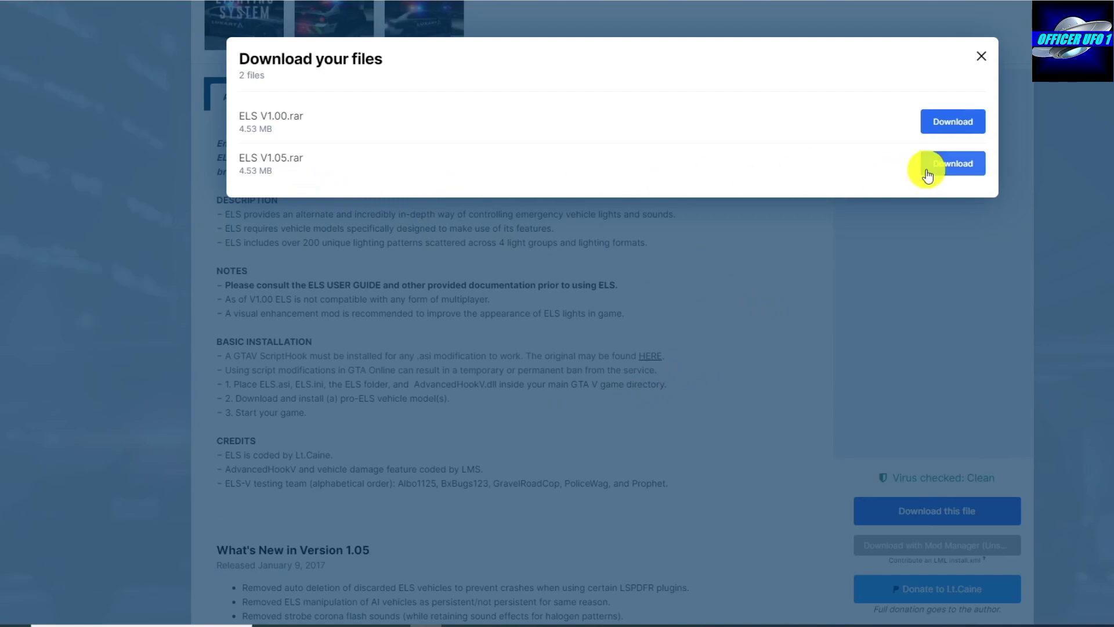
pyautogui.click(951, 167)
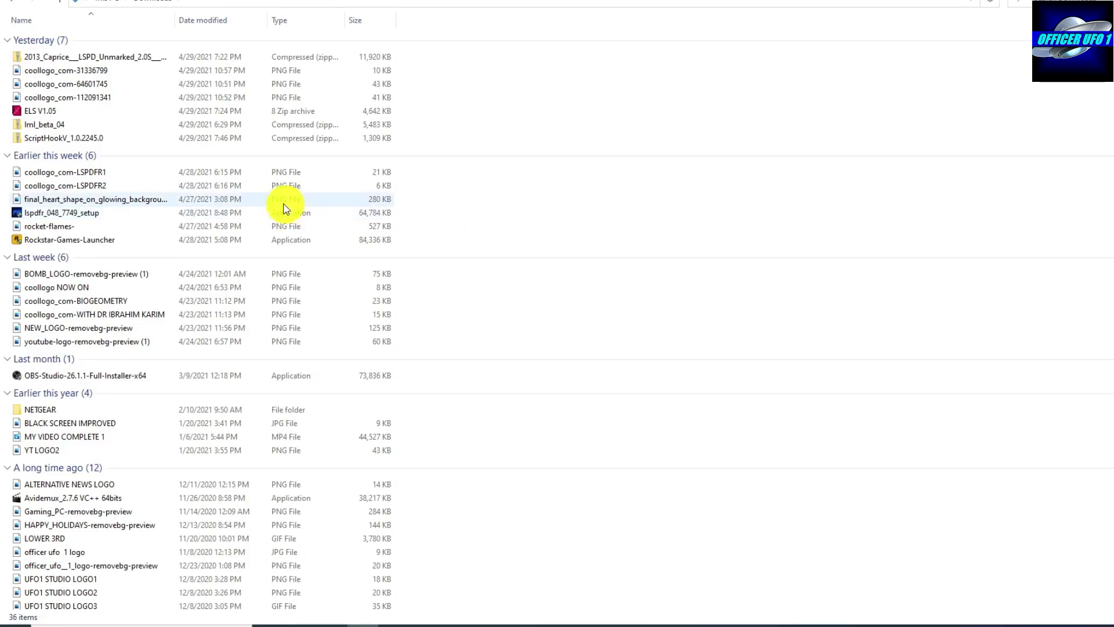
# - Open the ELS V1.05 archive from the Downloads folder in 8 Zip Lite
pyautogui.rightClick(60, 115)
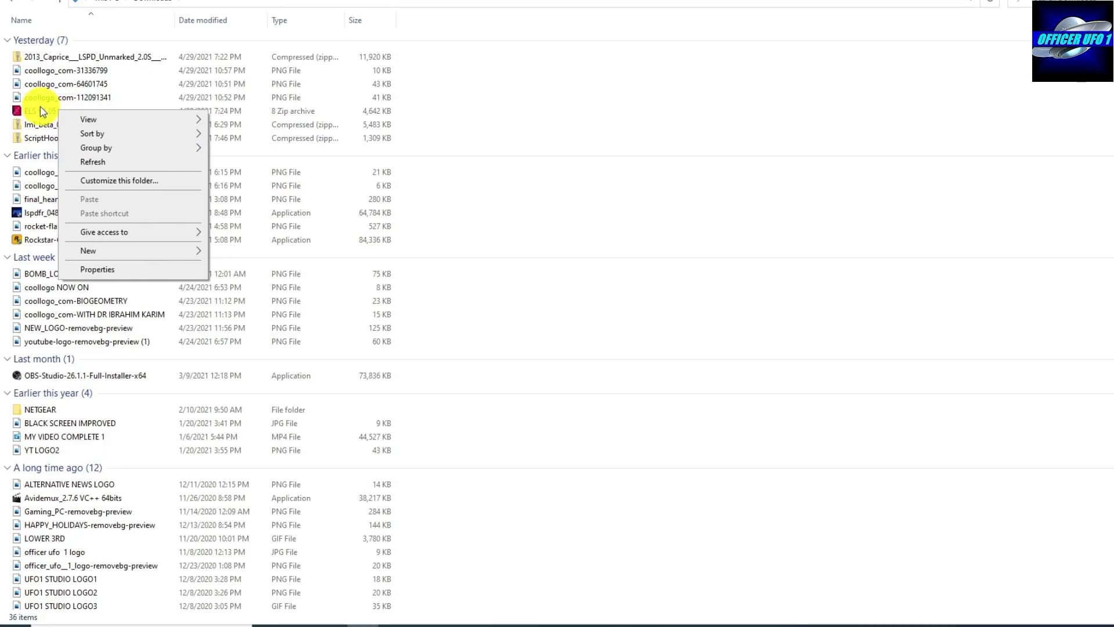
pyautogui.click(40, 113)
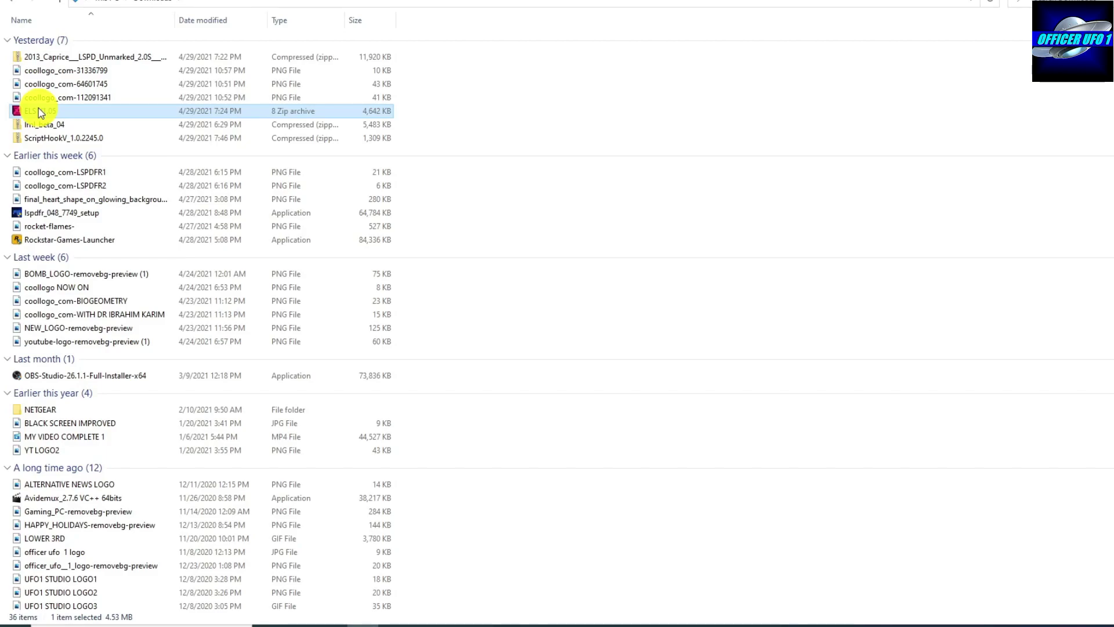
pyautogui.doubleClick(38, 108)
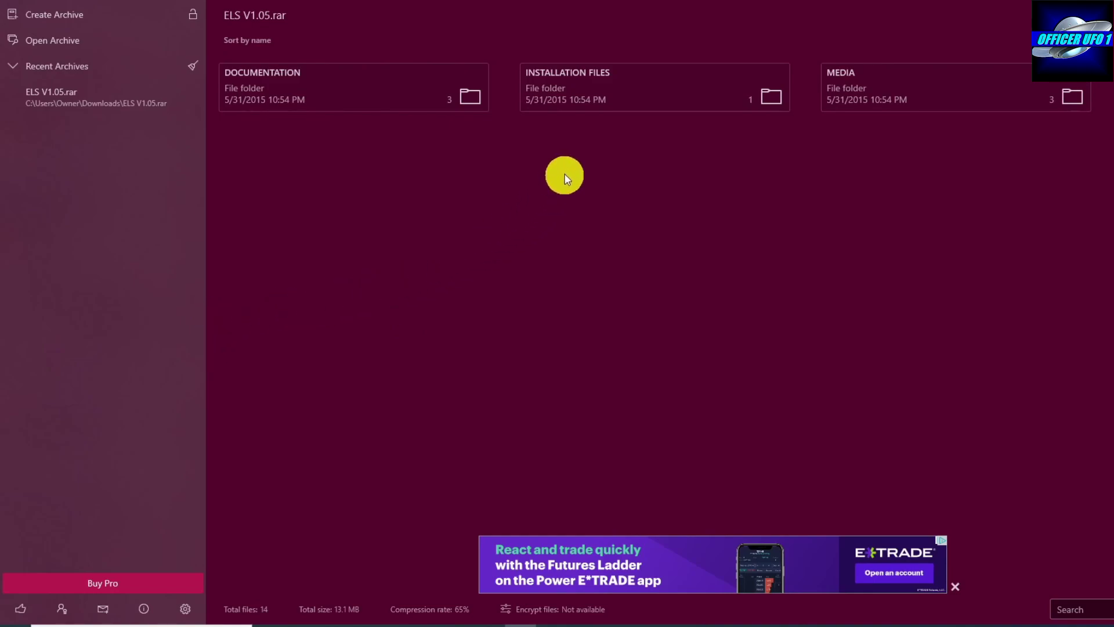
# - Extract the DOCUMENTATION folder from the ELS archive to the Desktop
pyautogui.rightClick(333, 93)
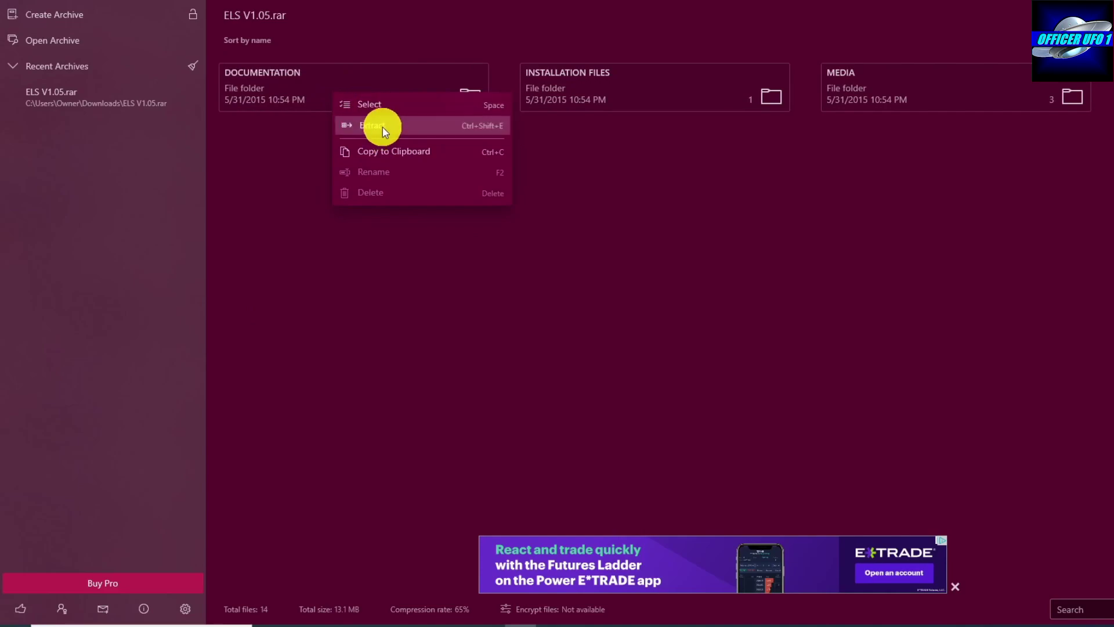
pyautogui.click(382, 129)
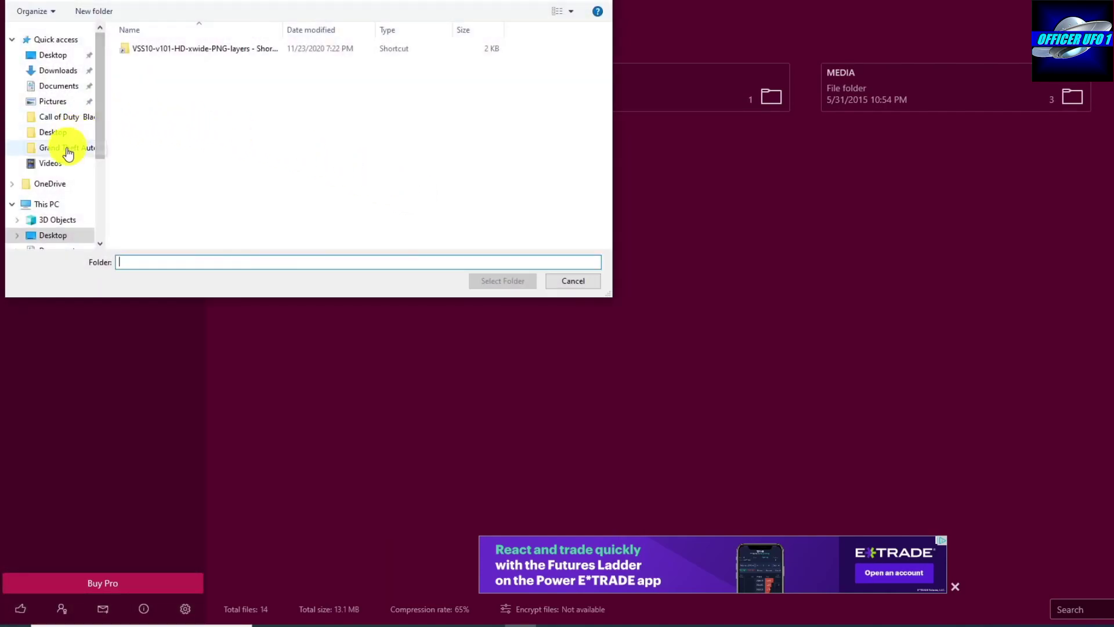
pyautogui.scroll(-1, 56, 197)
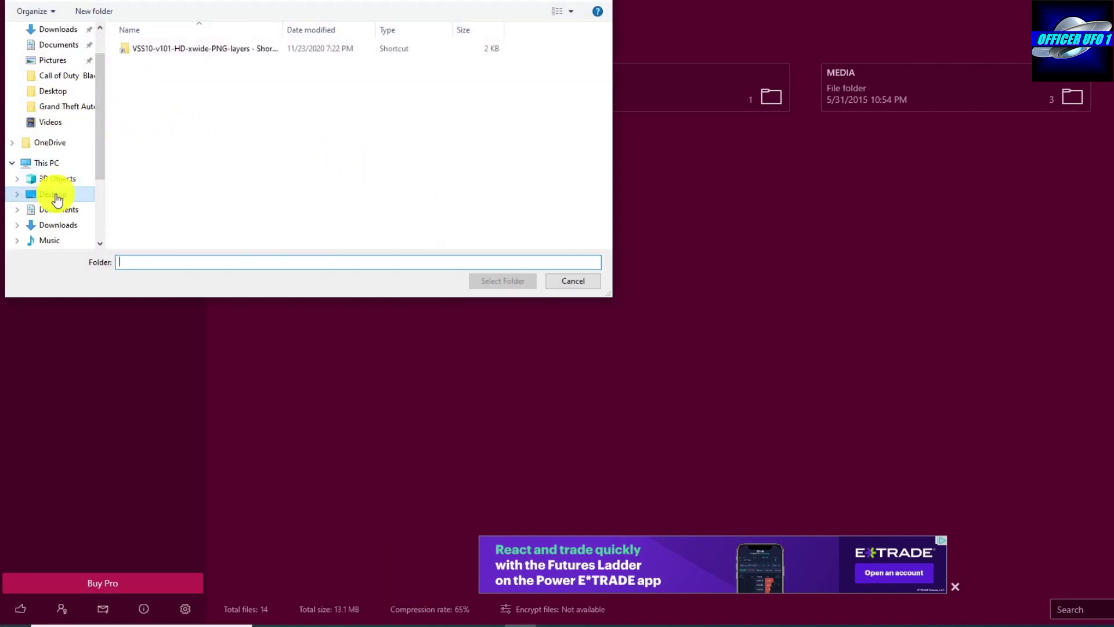
pyautogui.click(56, 194)
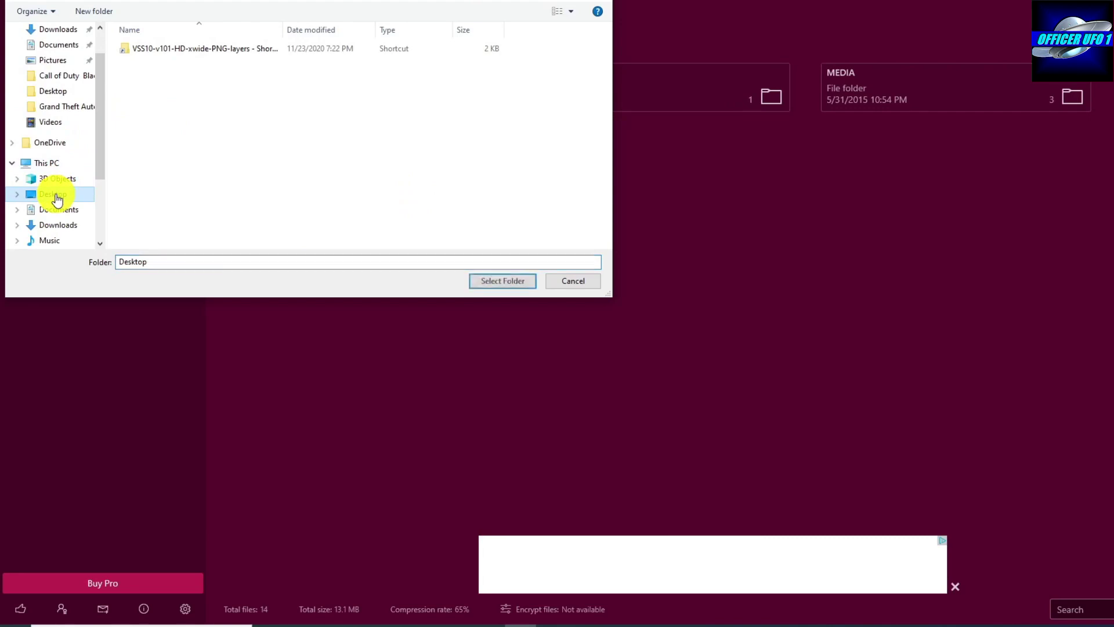
pyautogui.click(490, 281)
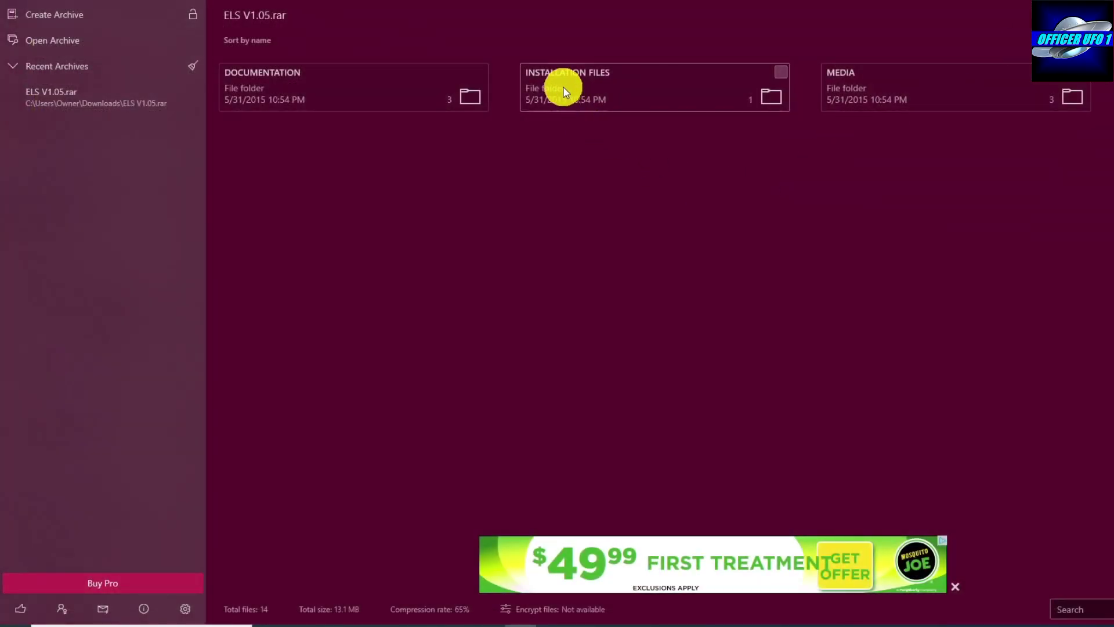
# - Extract the INSTALLATION FILES folder from the ELS archive to the Desktop
pyautogui.rightClick(563, 86)
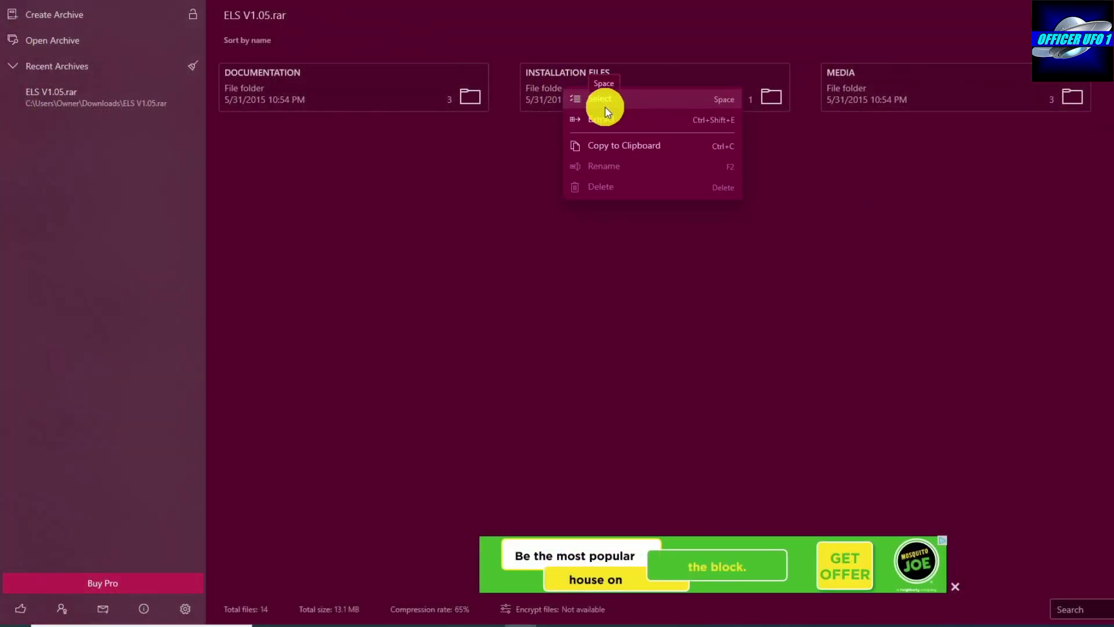
pyautogui.click(607, 121)
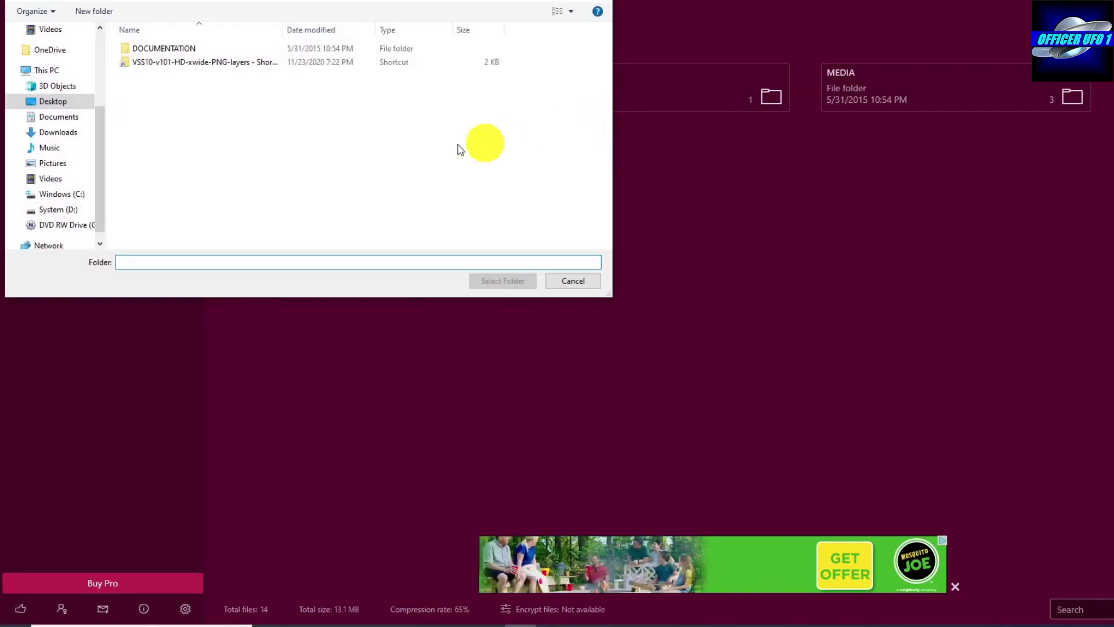
pyautogui.click(61, 104)
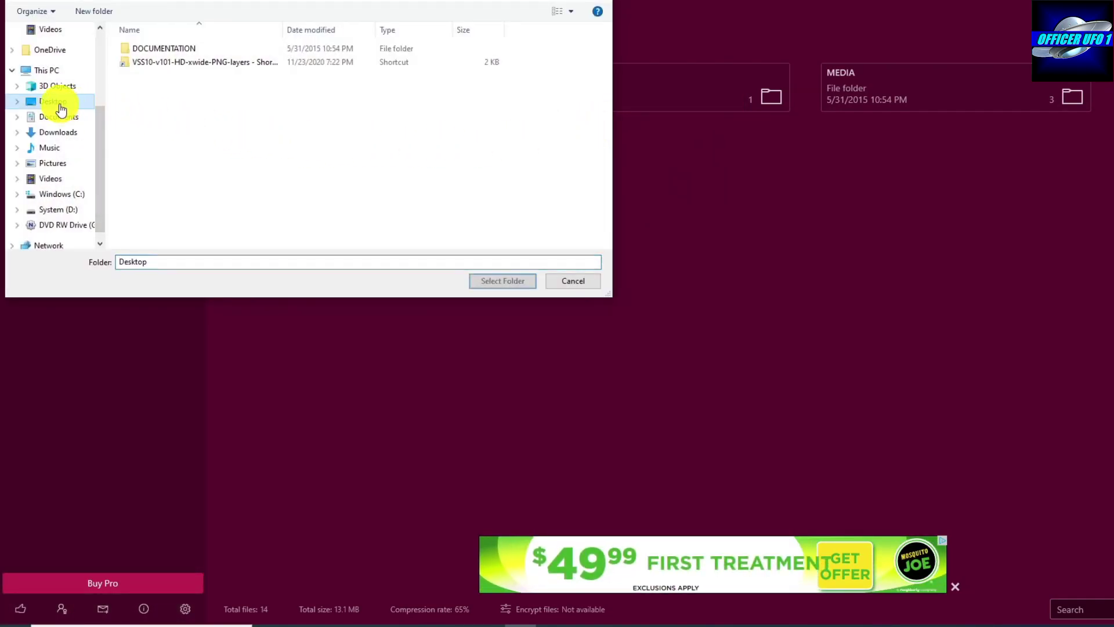
pyautogui.click(494, 283)
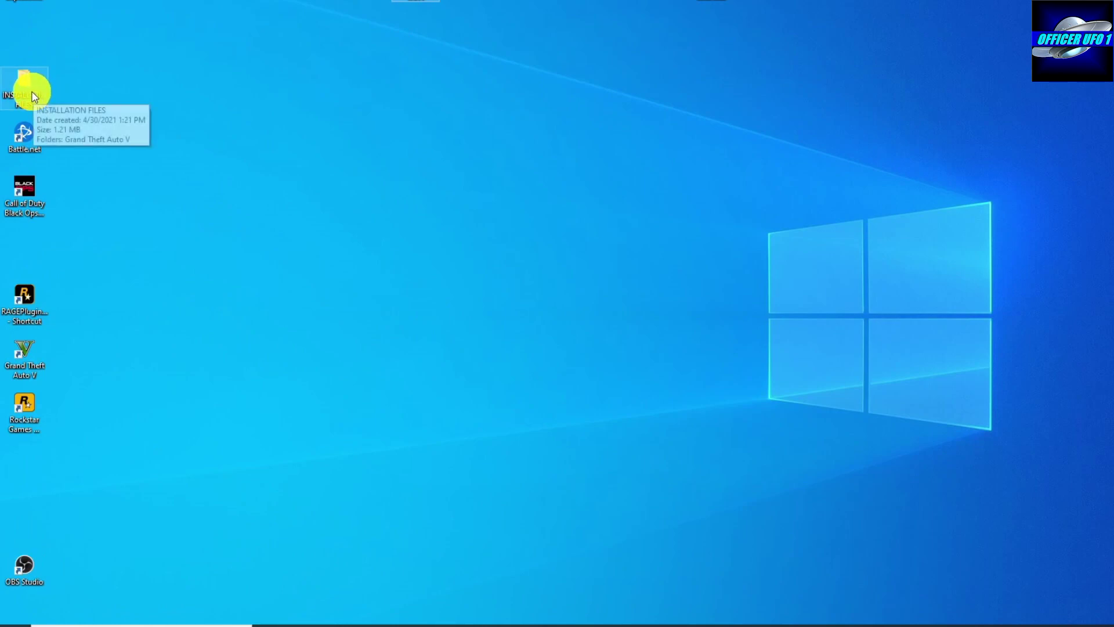
# - Move INSTALLATION FILES to the desktop centre and open its Grand Theft Auto V folder
pyautogui.moveTo(26, 87); pyautogui.dragTo(423, 78)
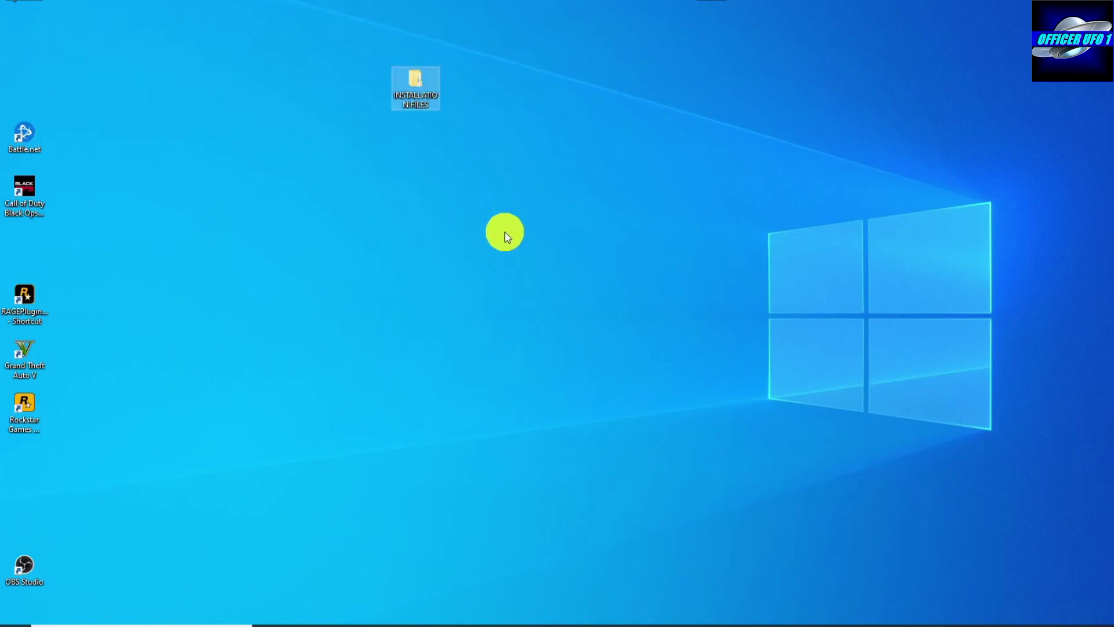
pyautogui.doubleClick(413, 99)
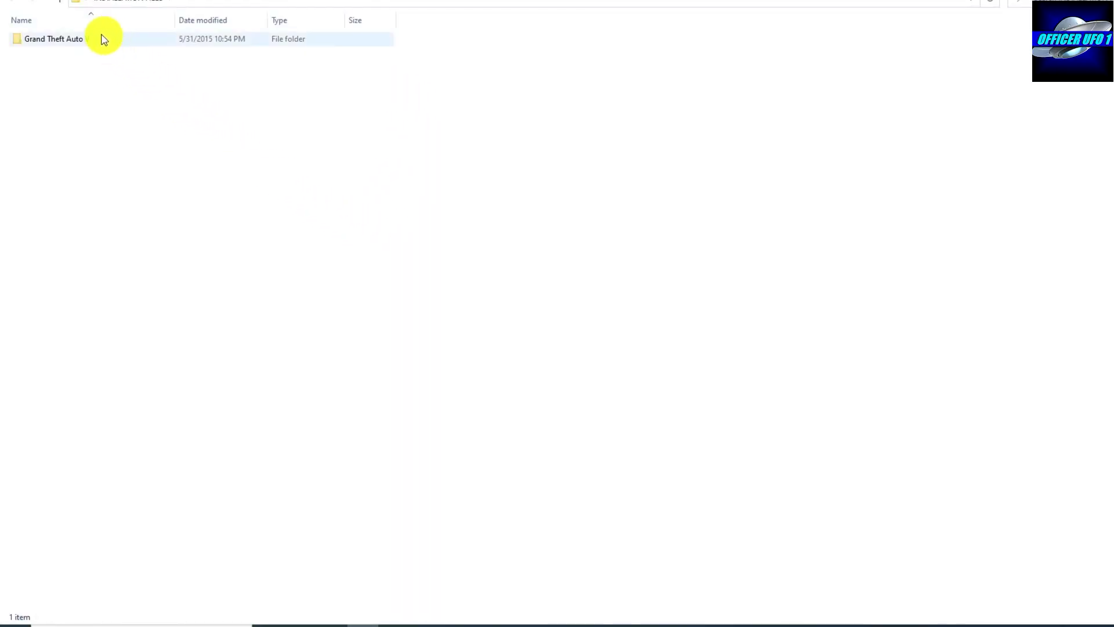
pyautogui.doubleClick(93, 41)
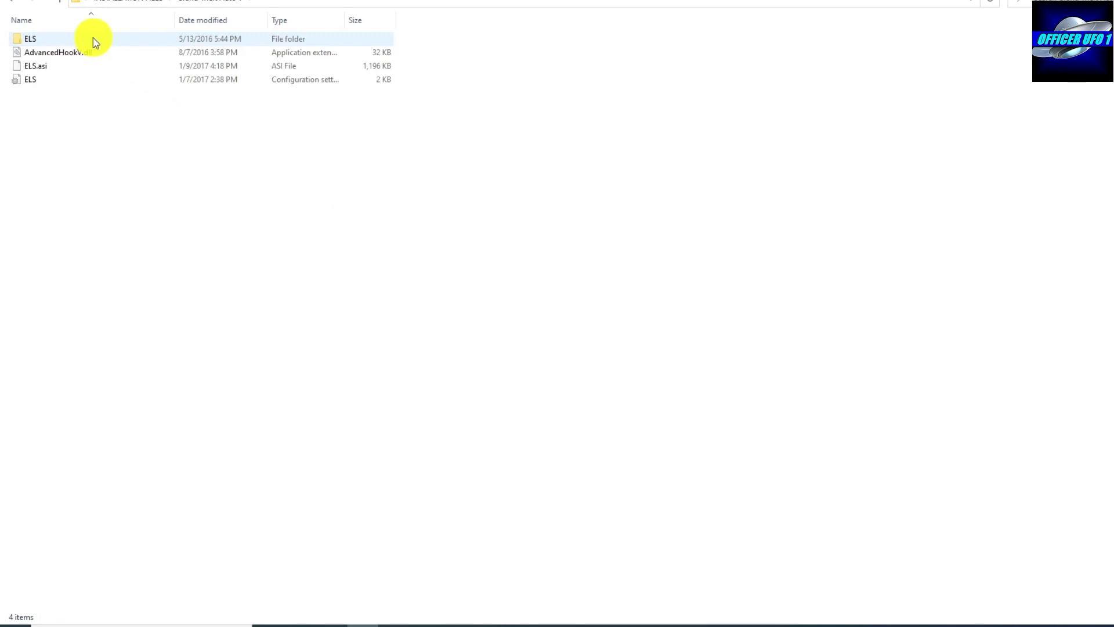
# - Tick Unblock in the ELS configuration file's Properties and apply the change
pyautogui.rightClick(80, 85)
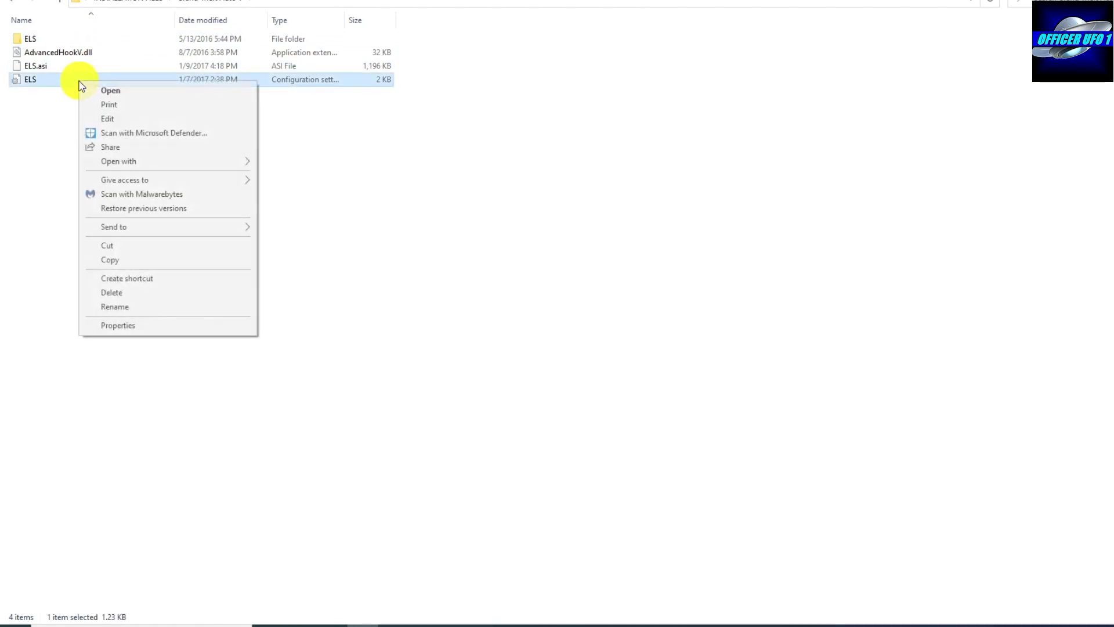
pyautogui.click(129, 329)
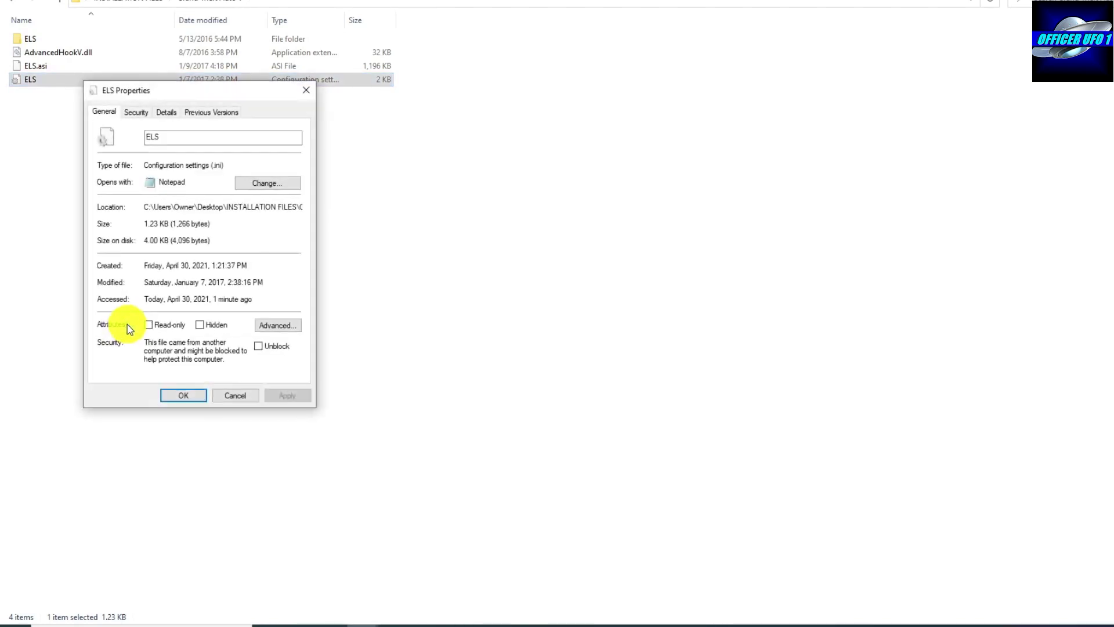
pyautogui.click(259, 346)
pyautogui.click(294, 395)
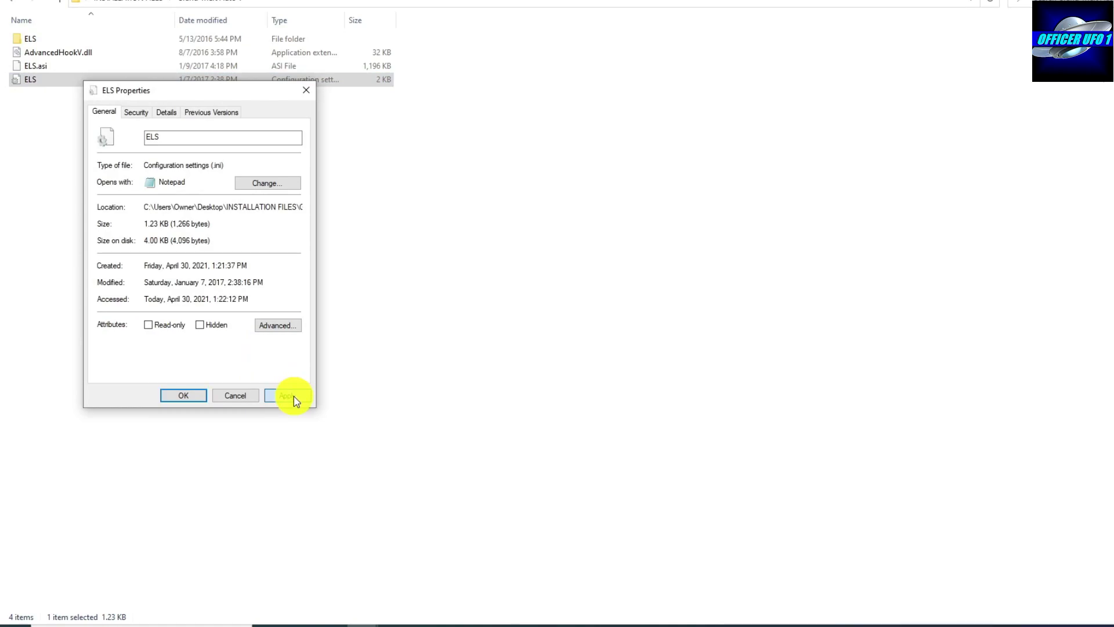
pyautogui.click(183, 395)
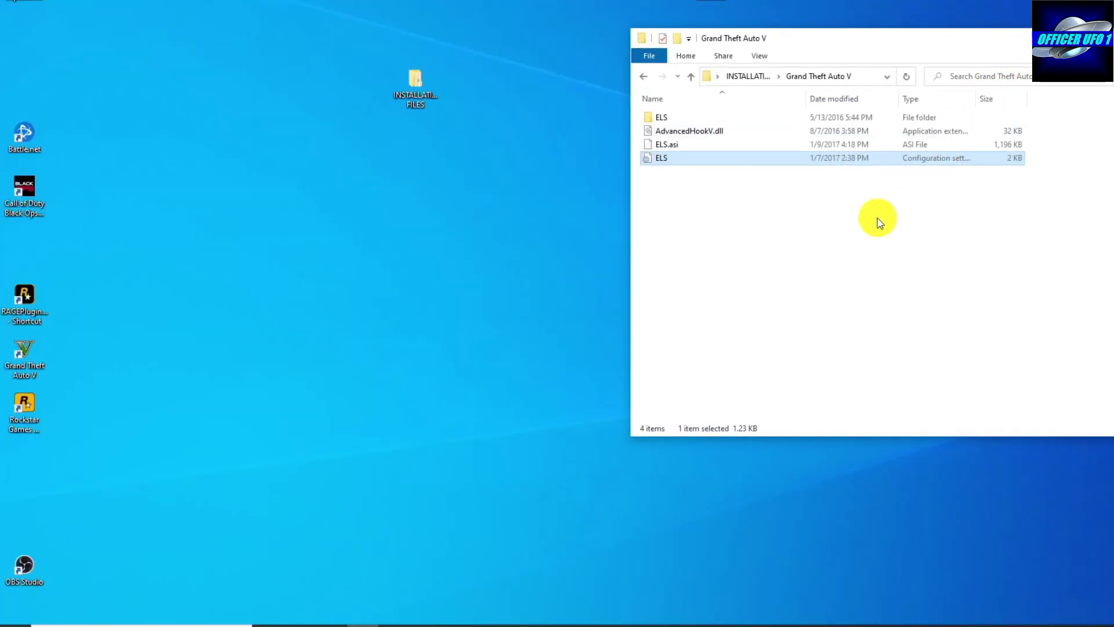
# - Open the GTA V shortcut's file location and go up to the Rockstar Games folder
pyautogui.moveTo(944, 42); pyautogui.dragTo(1021, 47)
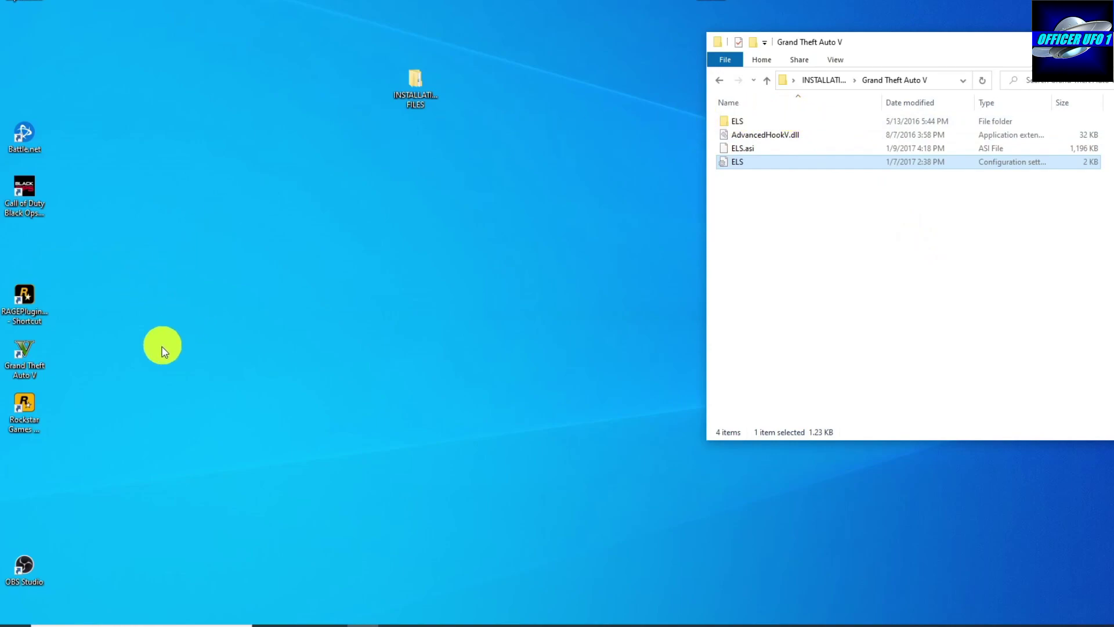
pyautogui.doubleClick(25, 365)
pyautogui.rightClick(25, 365)
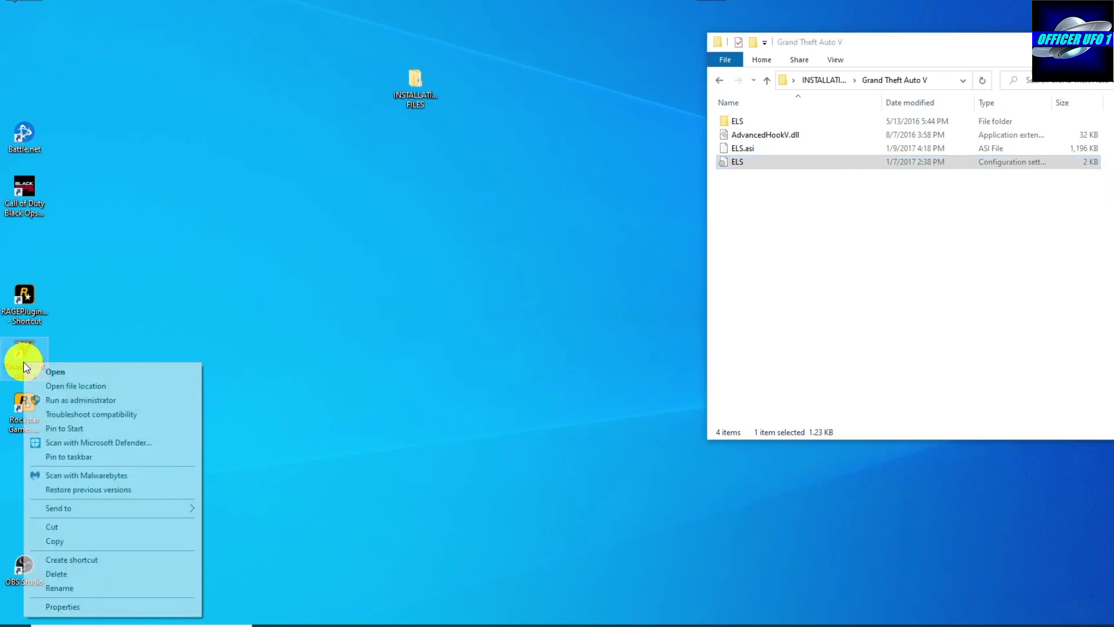
pyautogui.click(83, 386)
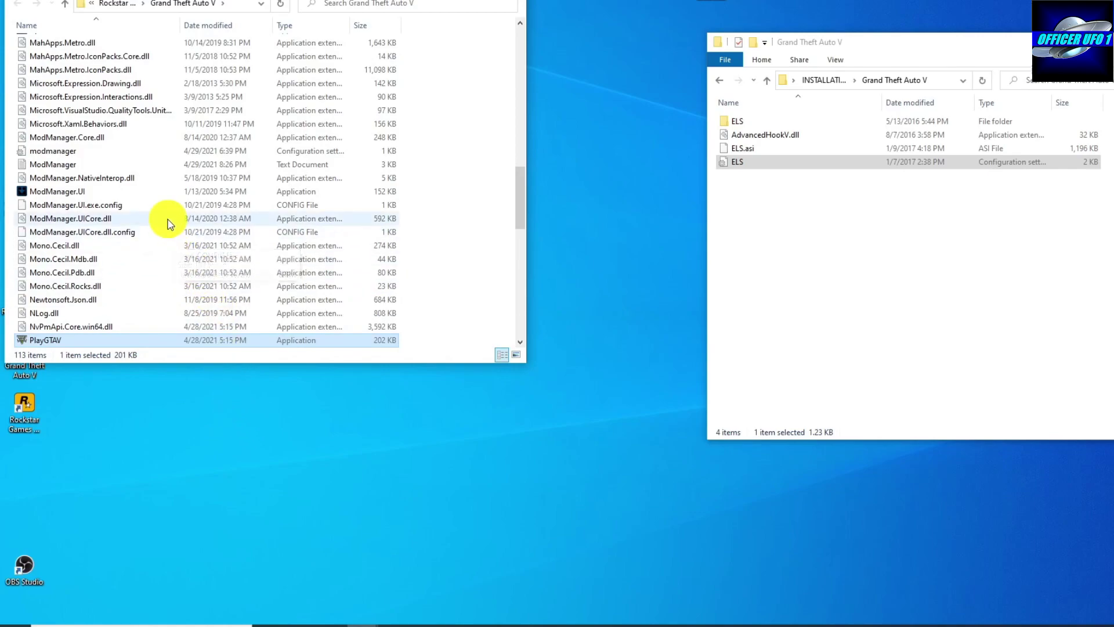
pyautogui.scroll(6, 169, 217)
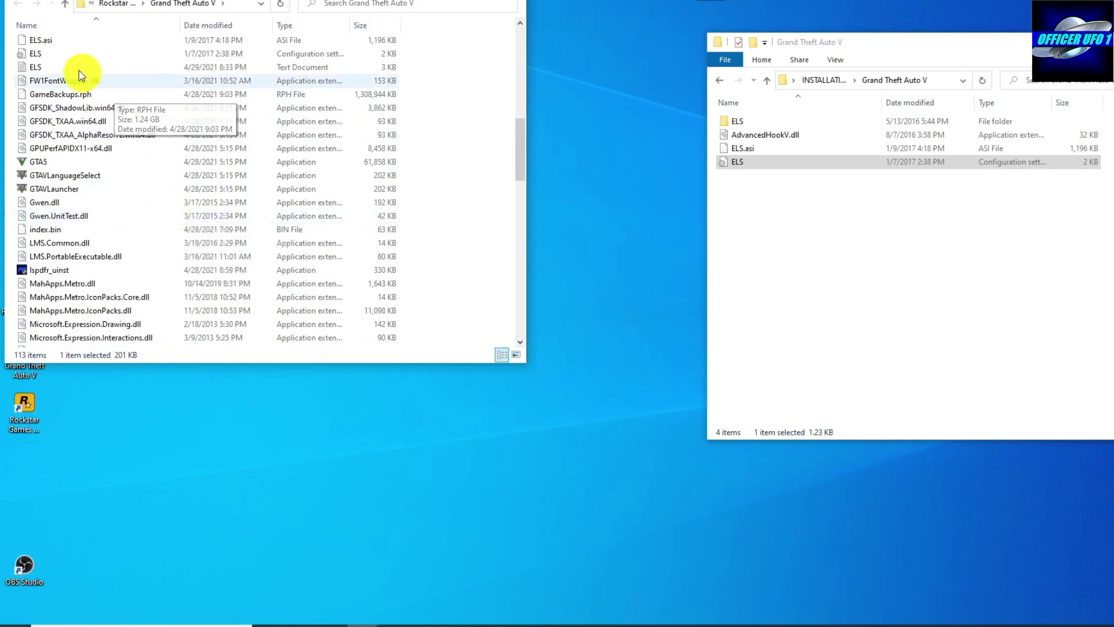
pyautogui.click(65, 6)
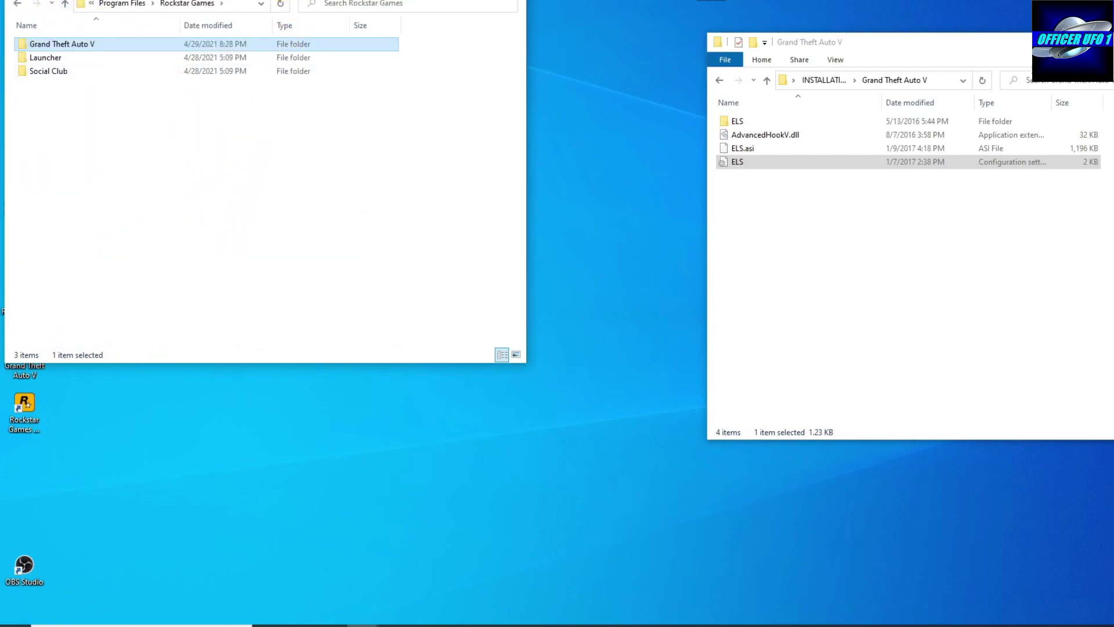
# - Copy the four ELS items into the Grand Theft Auto V game folder, replacing existing files
pyautogui.moveTo(262, 1); pyautogui.dragTo(386, 122)
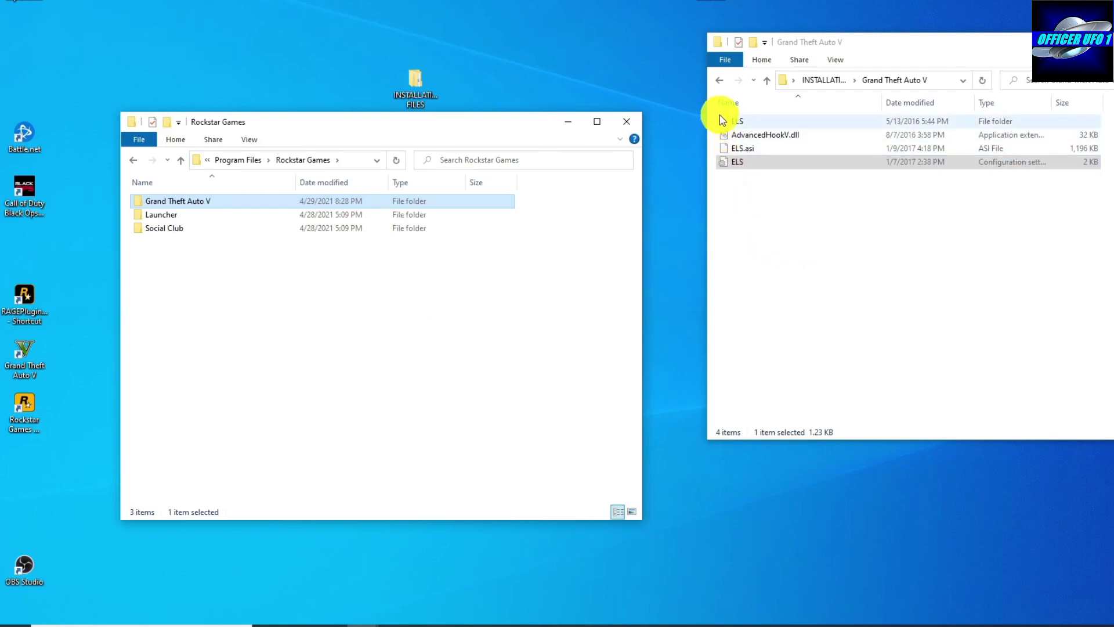
pyautogui.moveTo(719, 116); pyautogui.dragTo(746, 165)
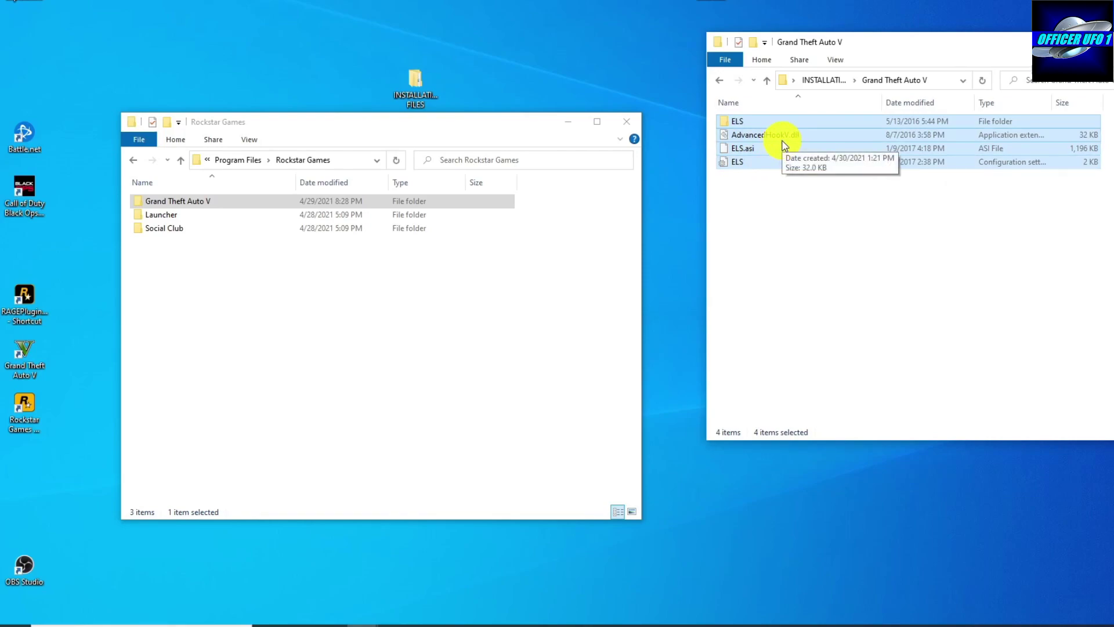
pyautogui.rightClick(783, 143)
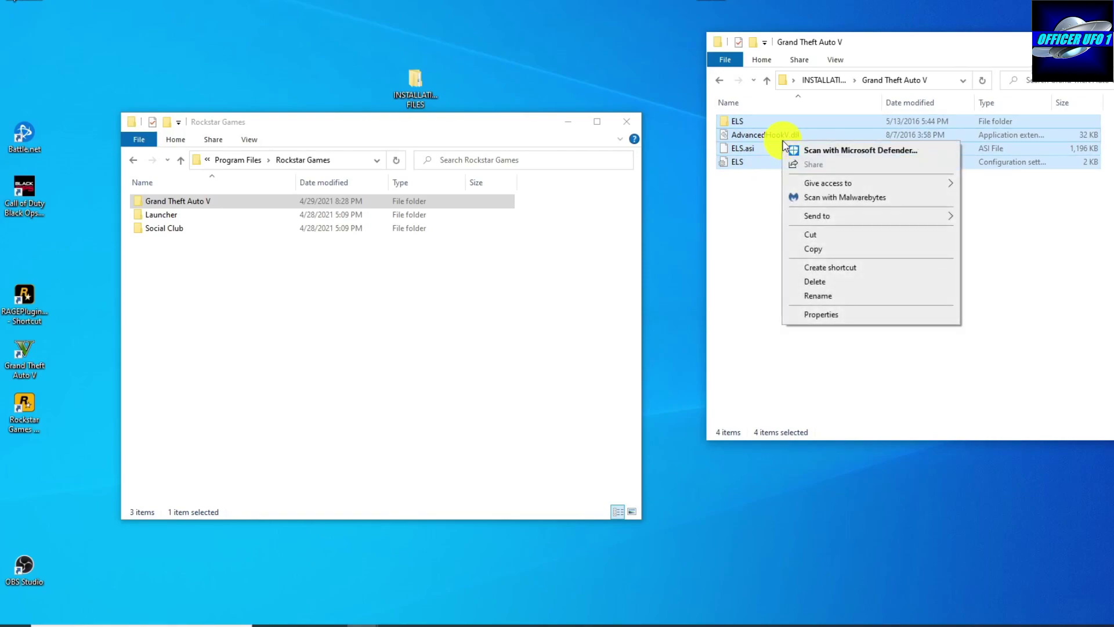
pyautogui.click(814, 249)
pyautogui.click(214, 203)
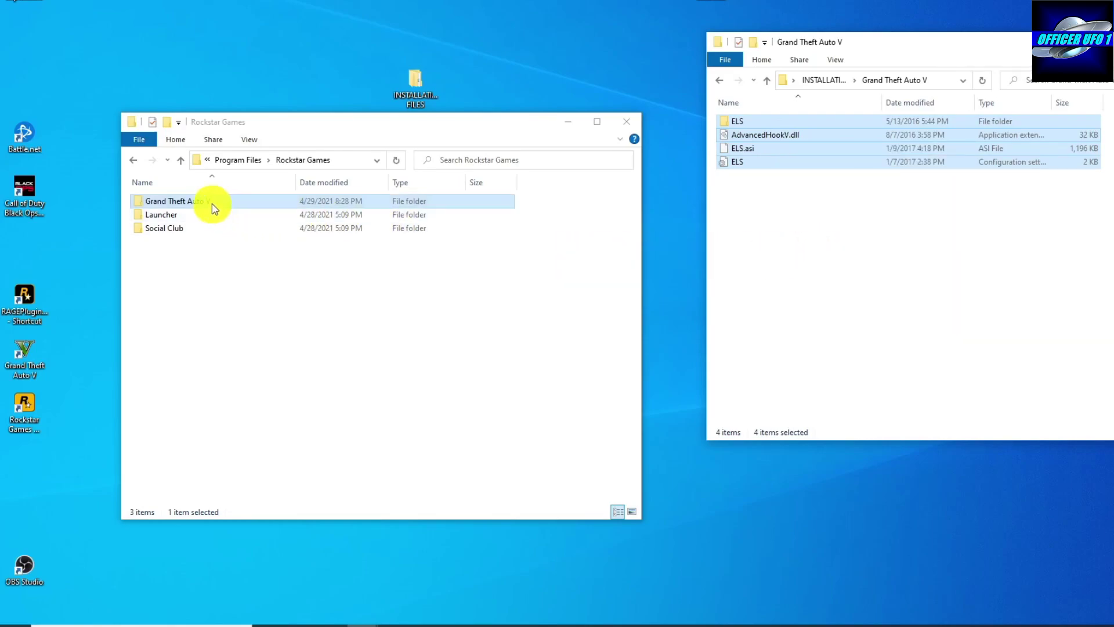
pyautogui.rightClick(214, 202)
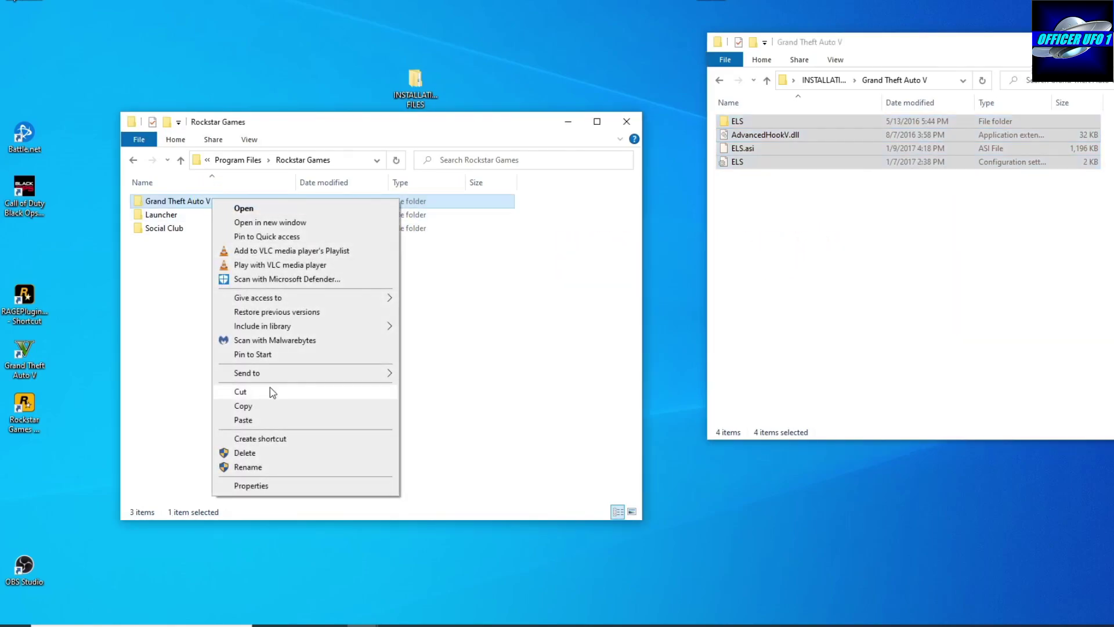
pyautogui.click(252, 420)
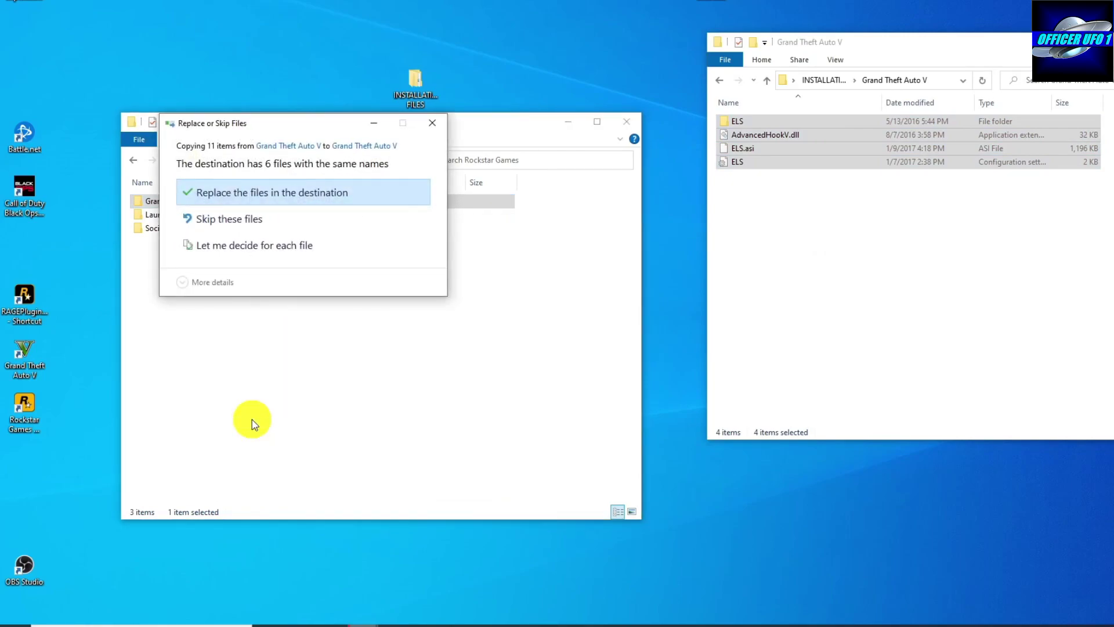
pyautogui.click(311, 197)
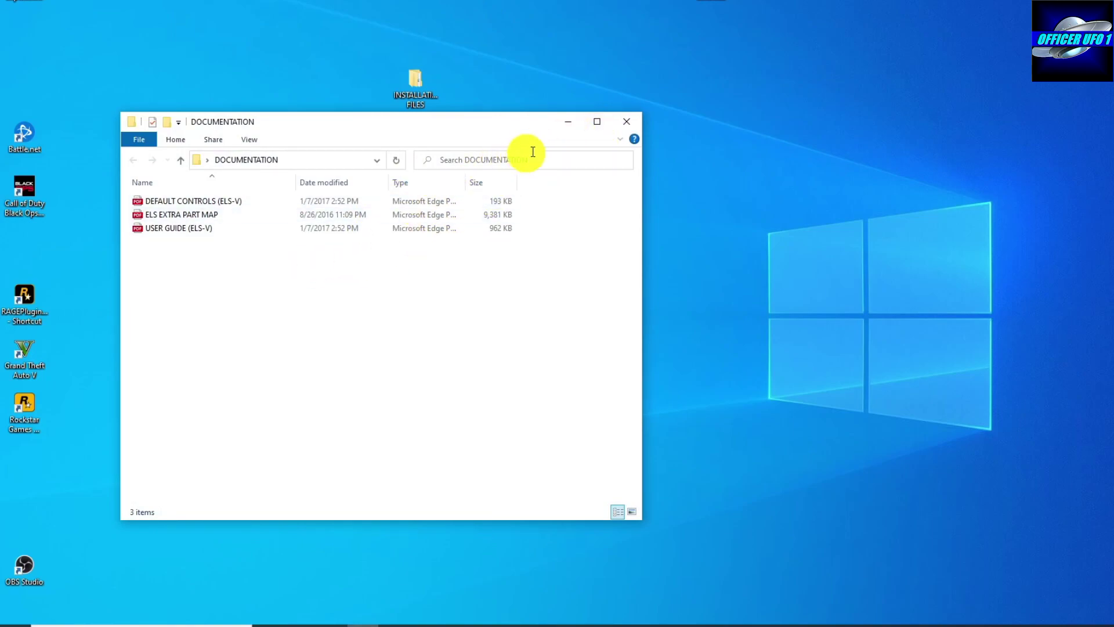
# - Read the USER GUIDE (ELS-V) PDF down to Installation and follow the Script Hook V link
pyautogui.click(599, 123)
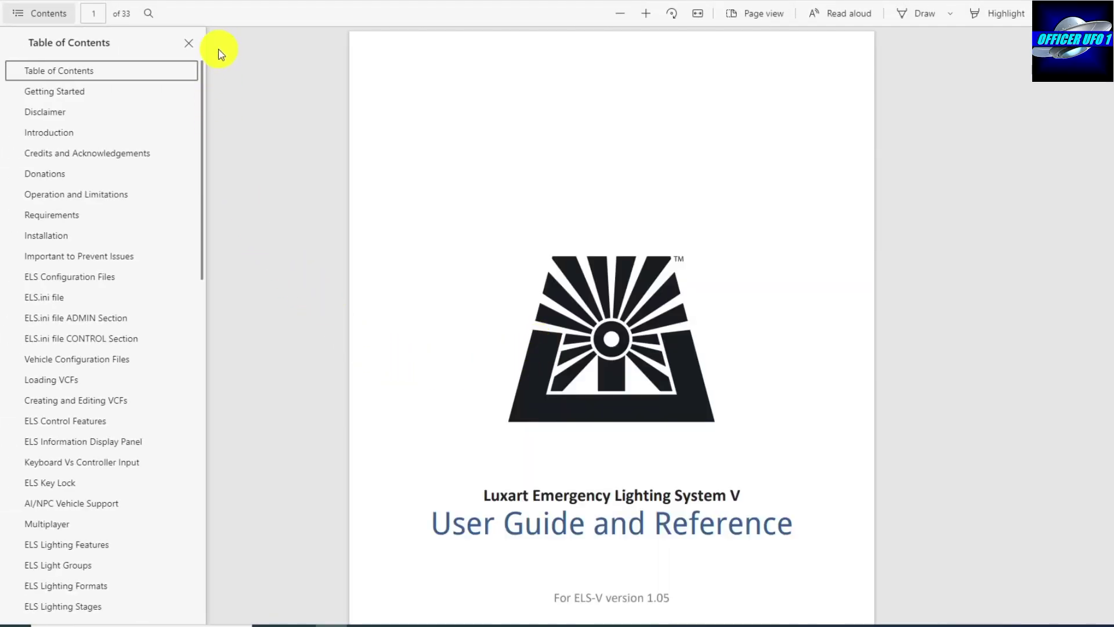
pyautogui.click(188, 43)
pyautogui.scroll(-10, 460, 307)
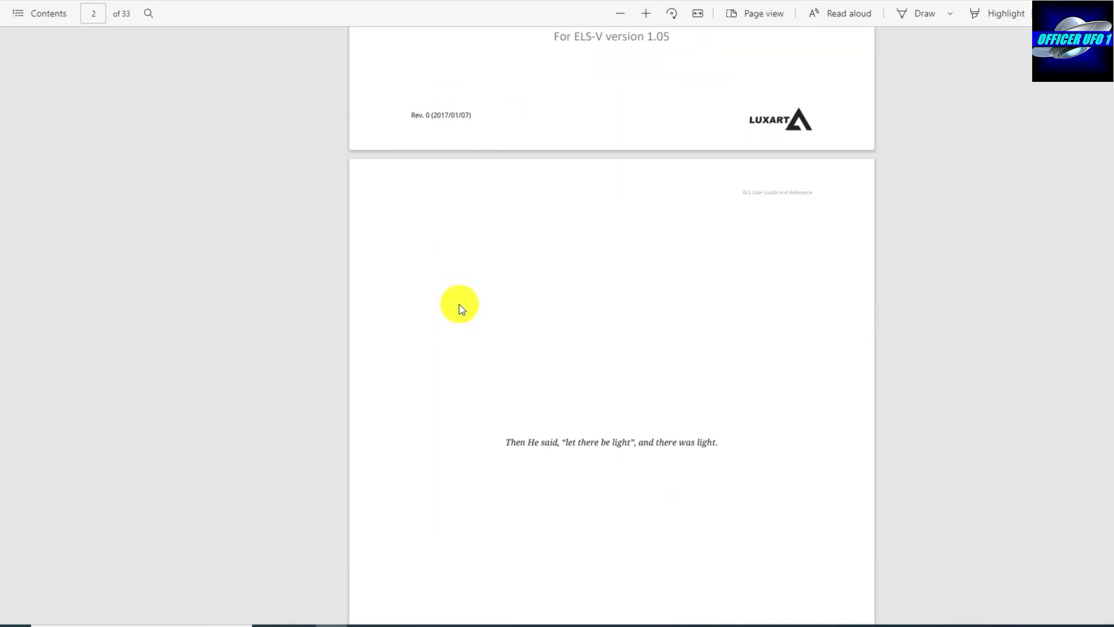
pyautogui.scroll(-6, 460, 307)
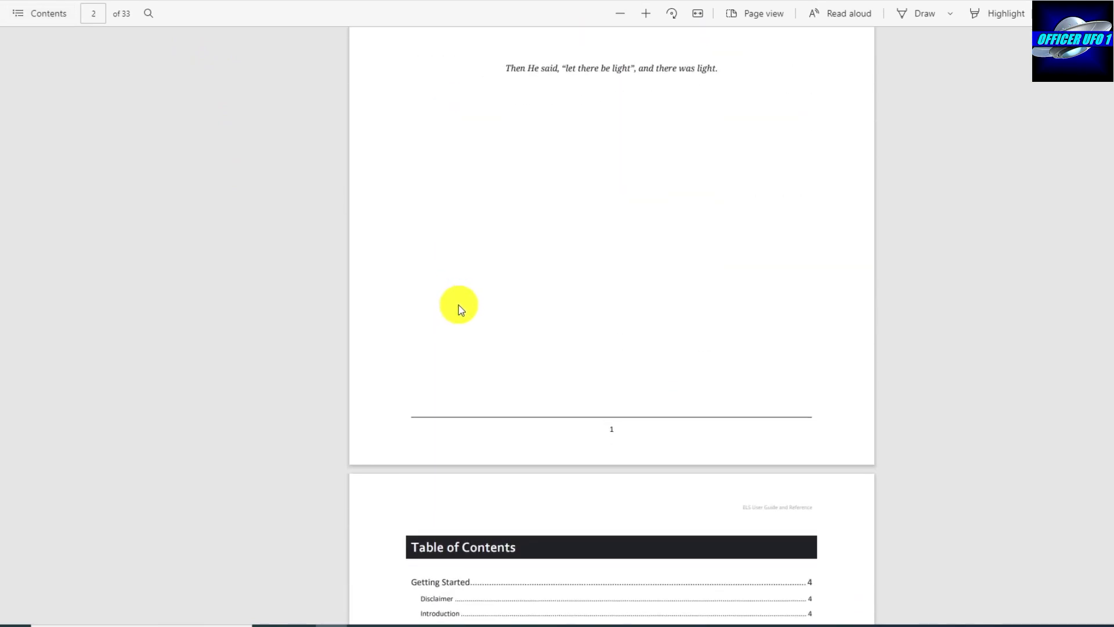
pyautogui.scroll(-6, 459, 304)
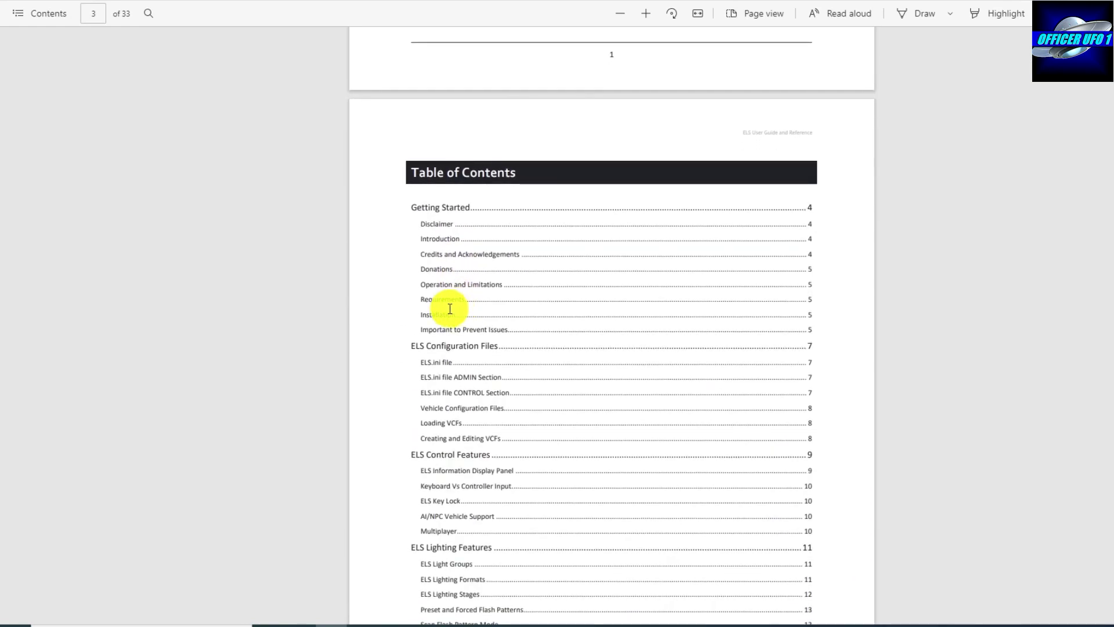
pyautogui.scroll(-20, 450, 309)
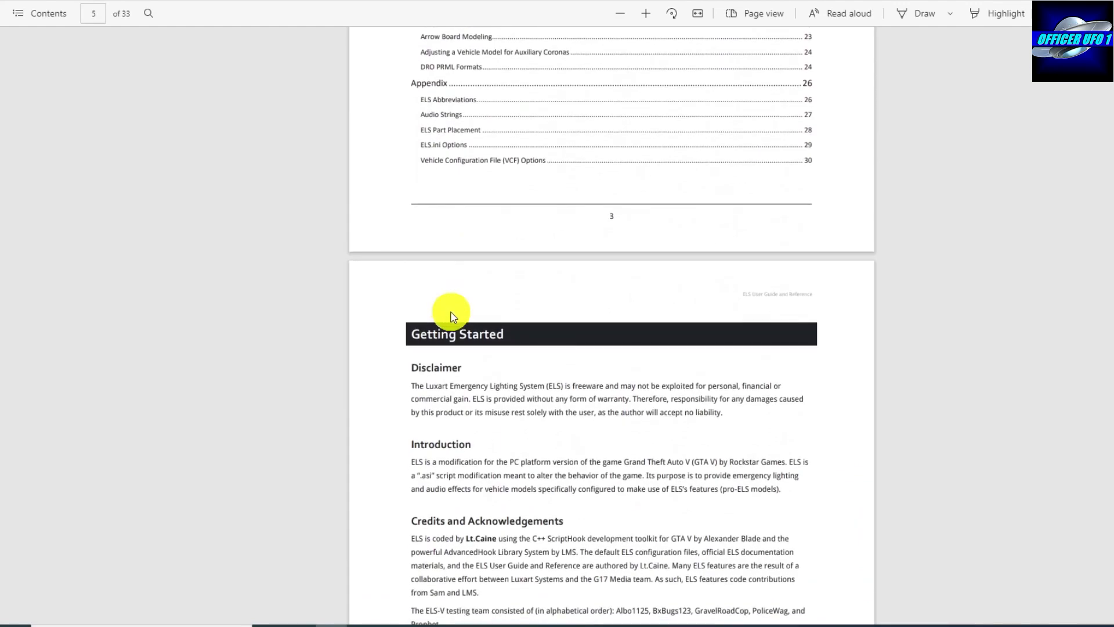
pyautogui.scroll(-10, 454, 316)
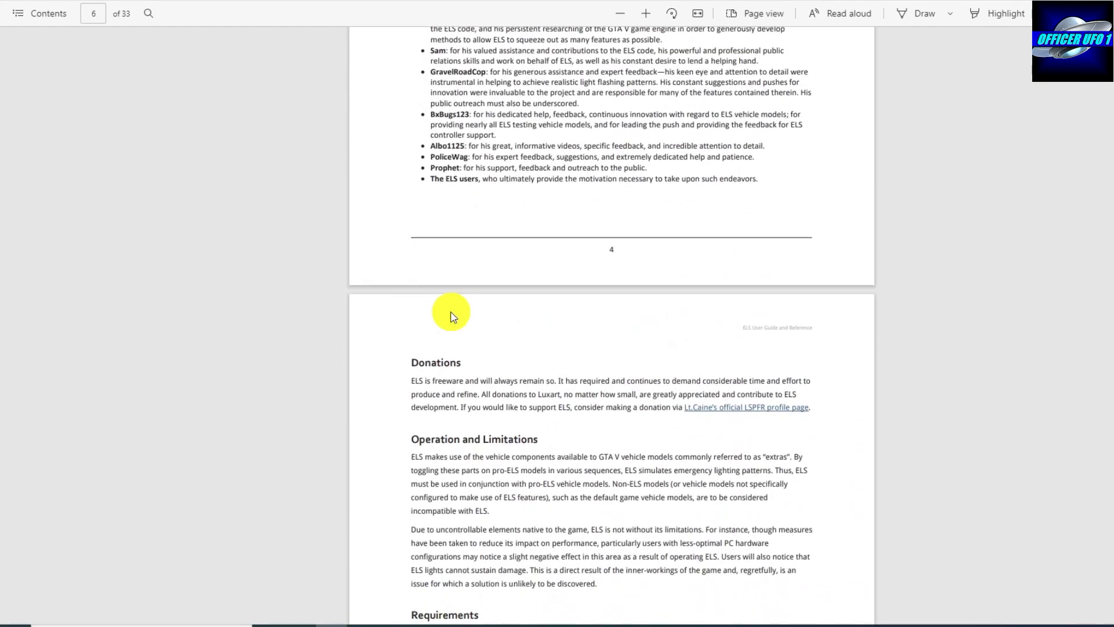
pyautogui.scroll(-6, 454, 316)
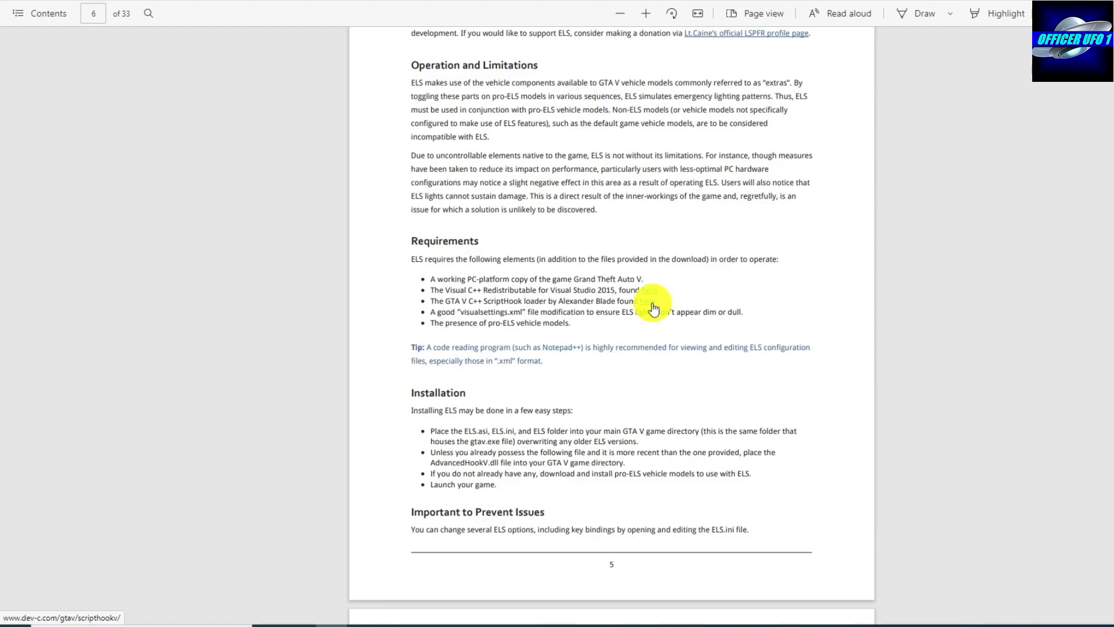
pyautogui.click(654, 308)
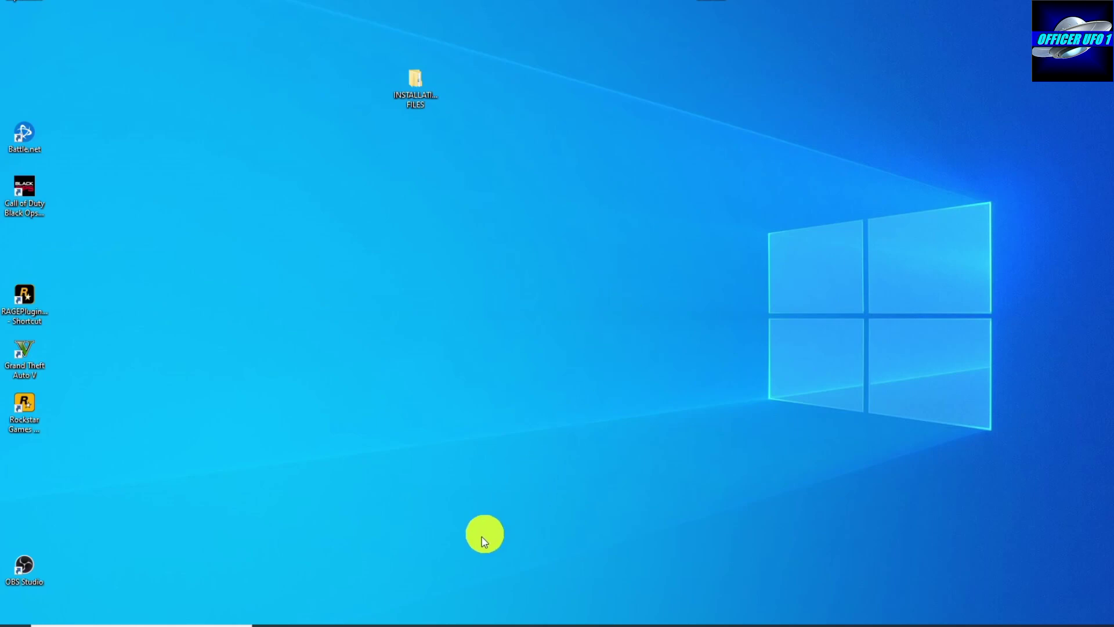
# - Open Downloads and view the ScriptHookV_1.0.2245.0 archive's properties without changes
pyautogui.click(367, 625)
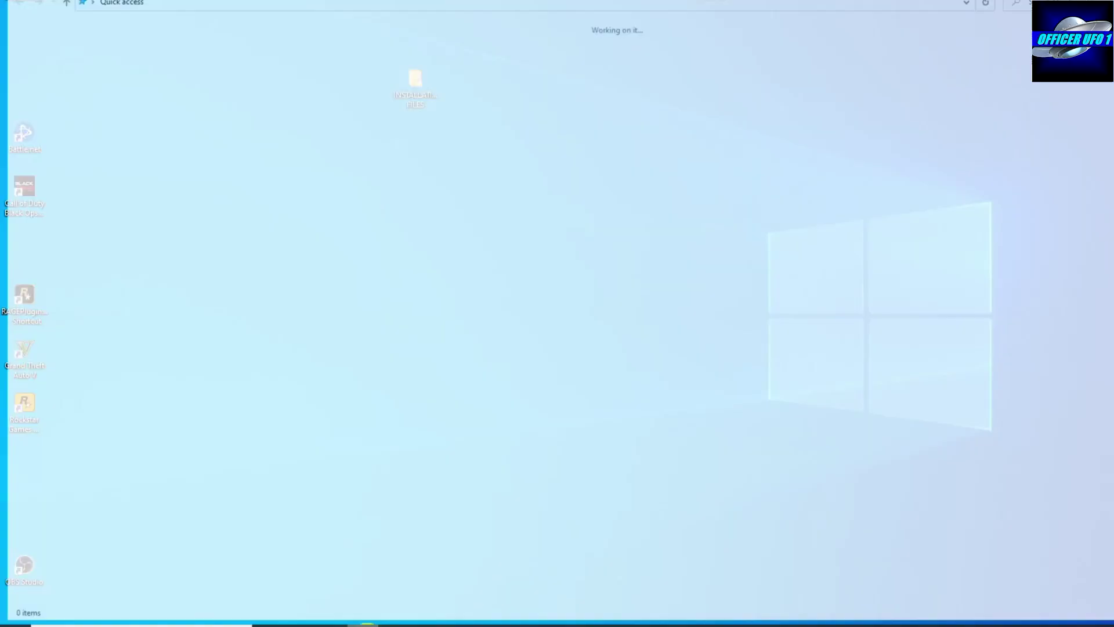
pyautogui.click(237, 58)
pyautogui.doubleClick(237, 58)
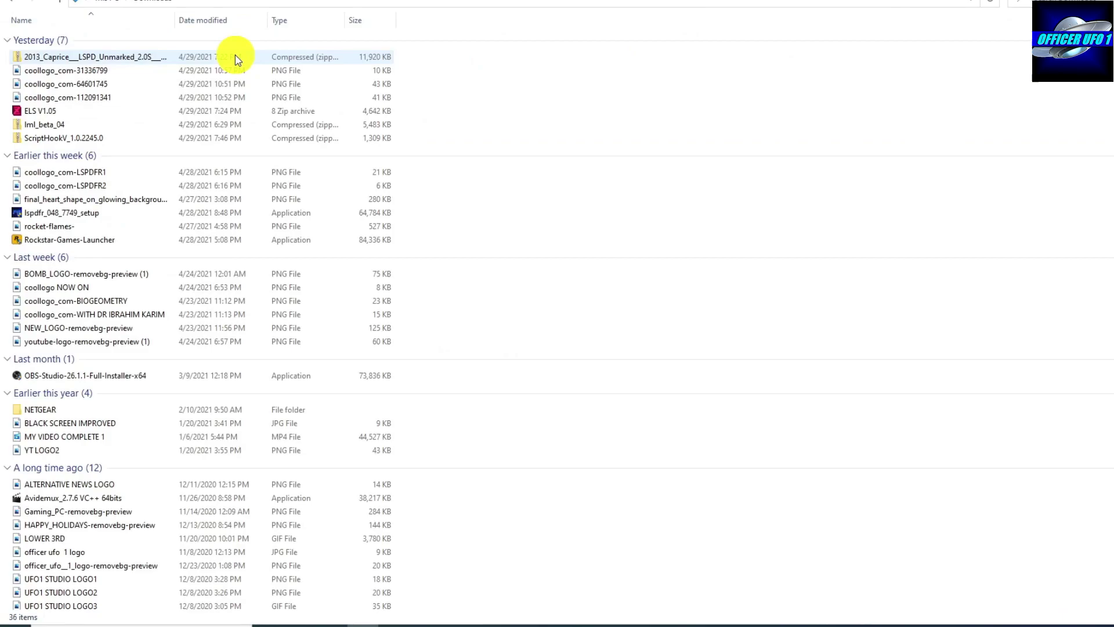
pyautogui.click(89, 138)
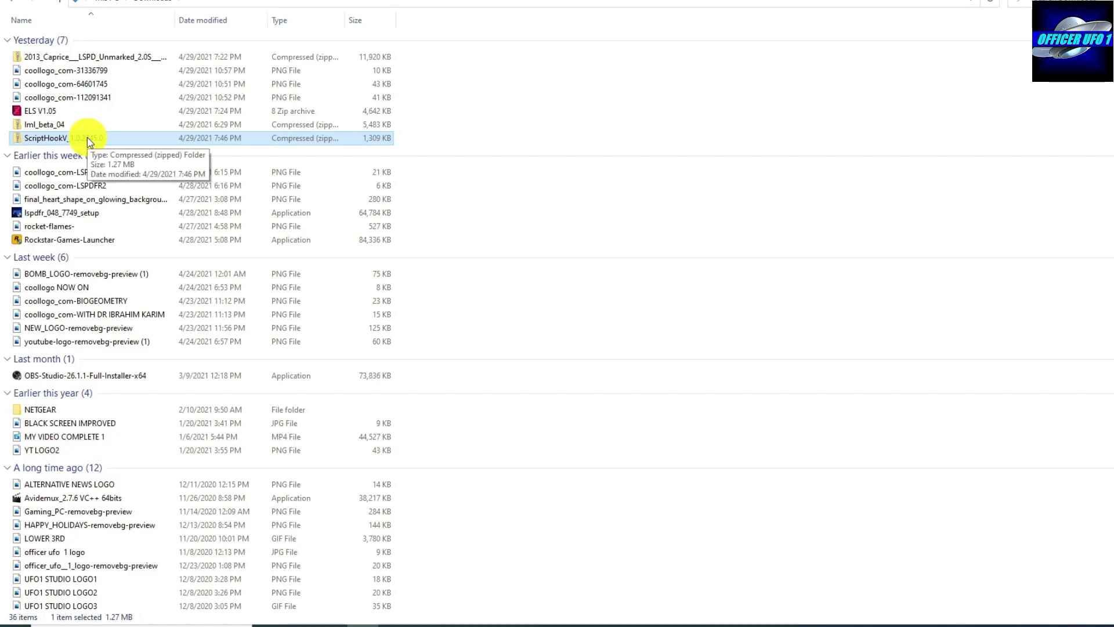
pyautogui.rightClick(89, 139)
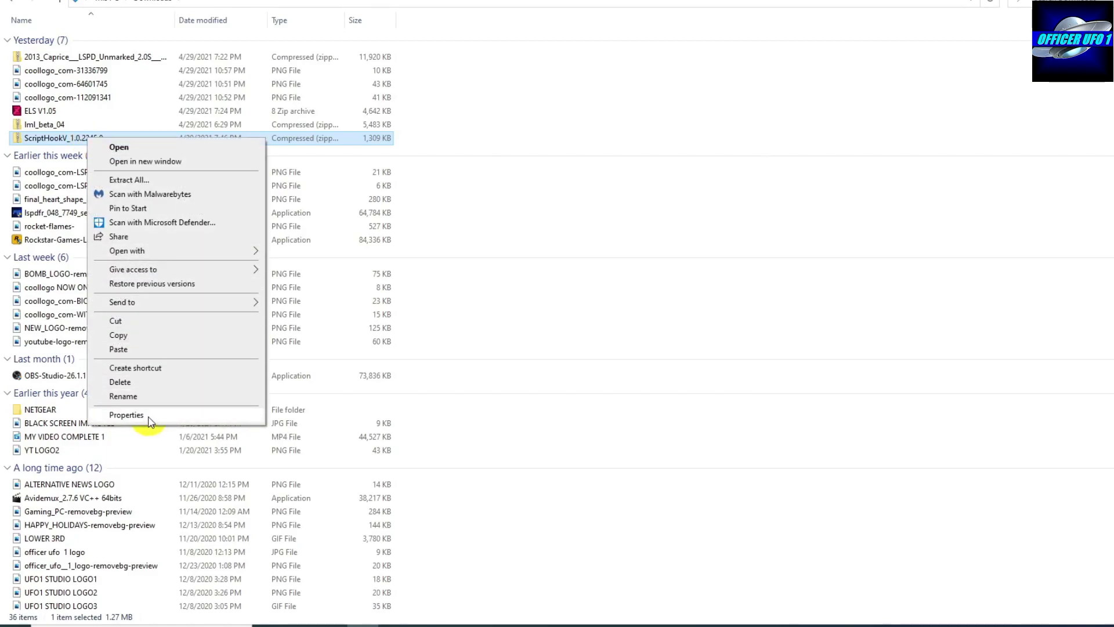
pyautogui.click(126, 415)
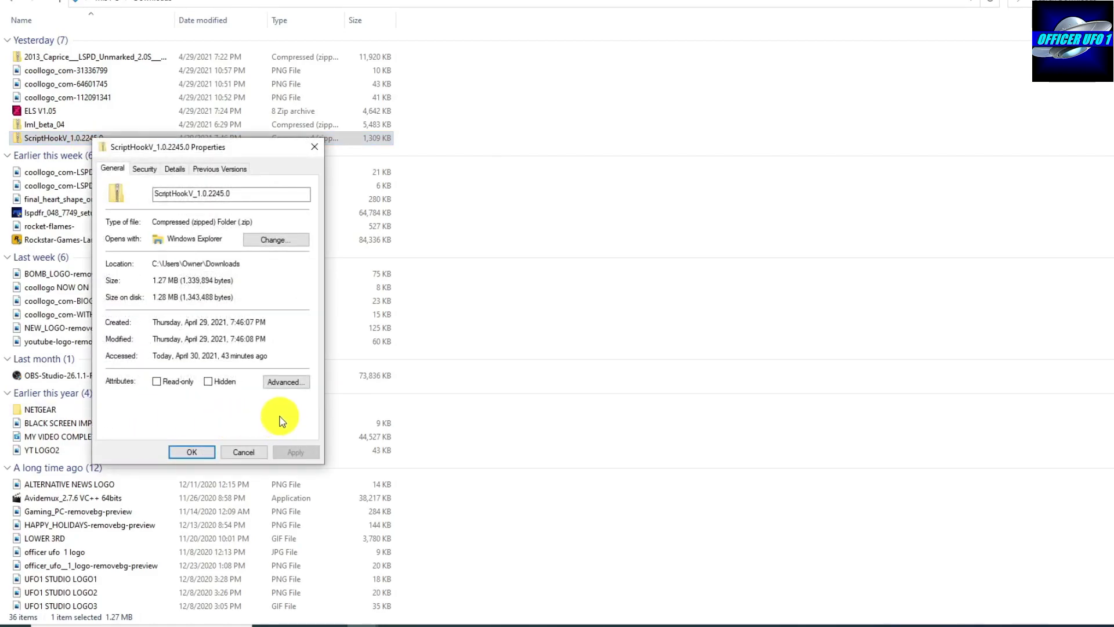
pyautogui.click(246, 451)
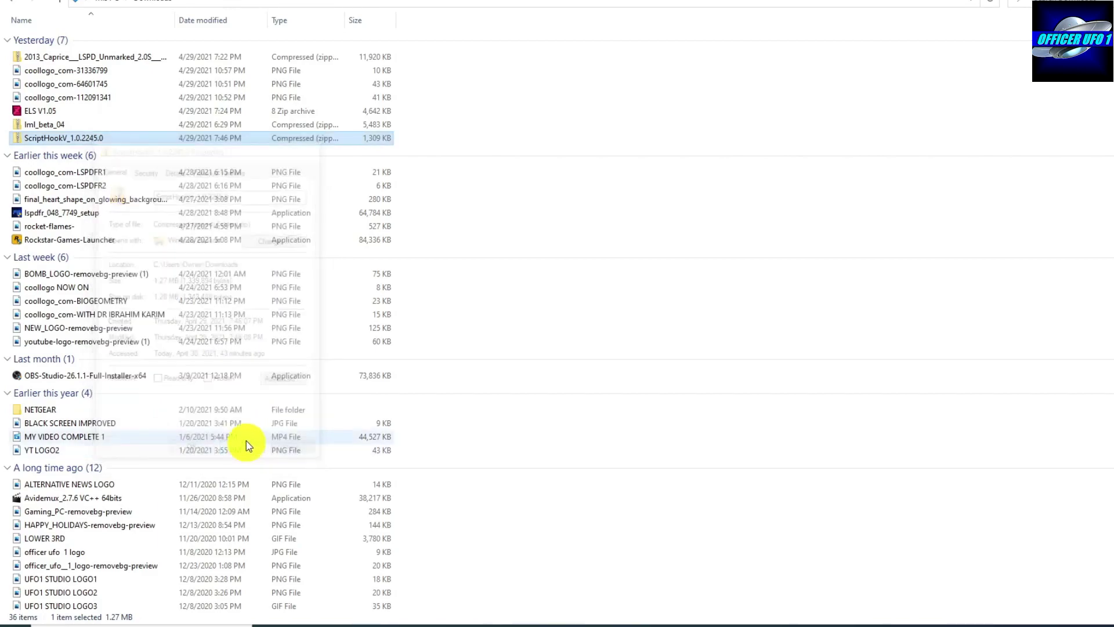
# - Extract the ScriptHookV_1.0.2245.0 archive to the Desktop and close both Explorer windows
pyautogui.rightClick(84, 141)
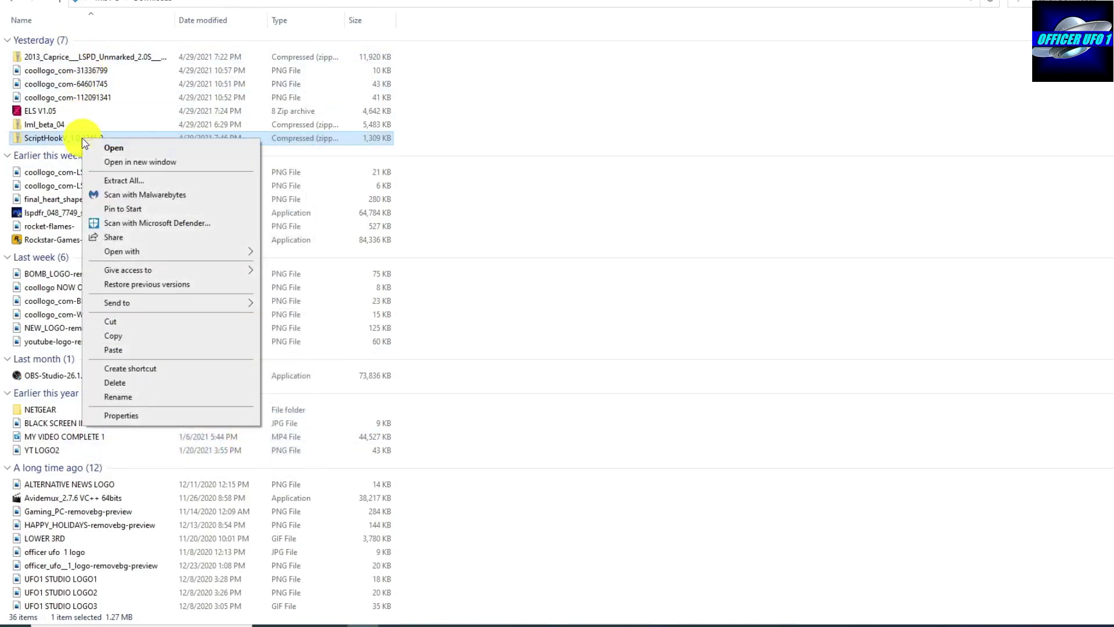
pyautogui.click(136, 180)
pyautogui.click(761, 244)
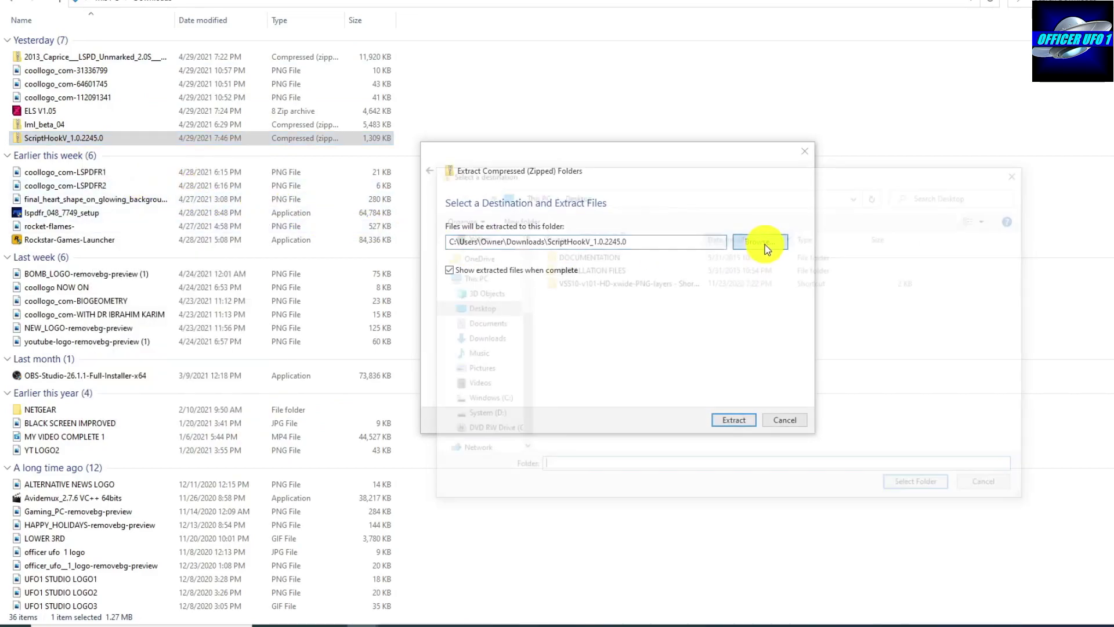
pyautogui.click(474, 308)
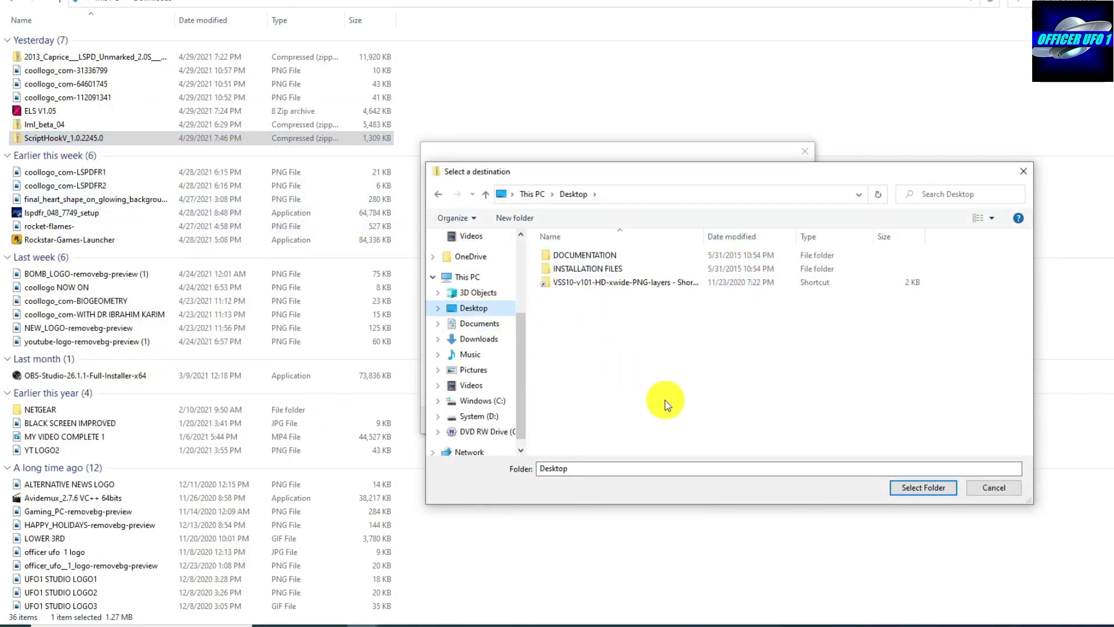
pyautogui.click(896, 488)
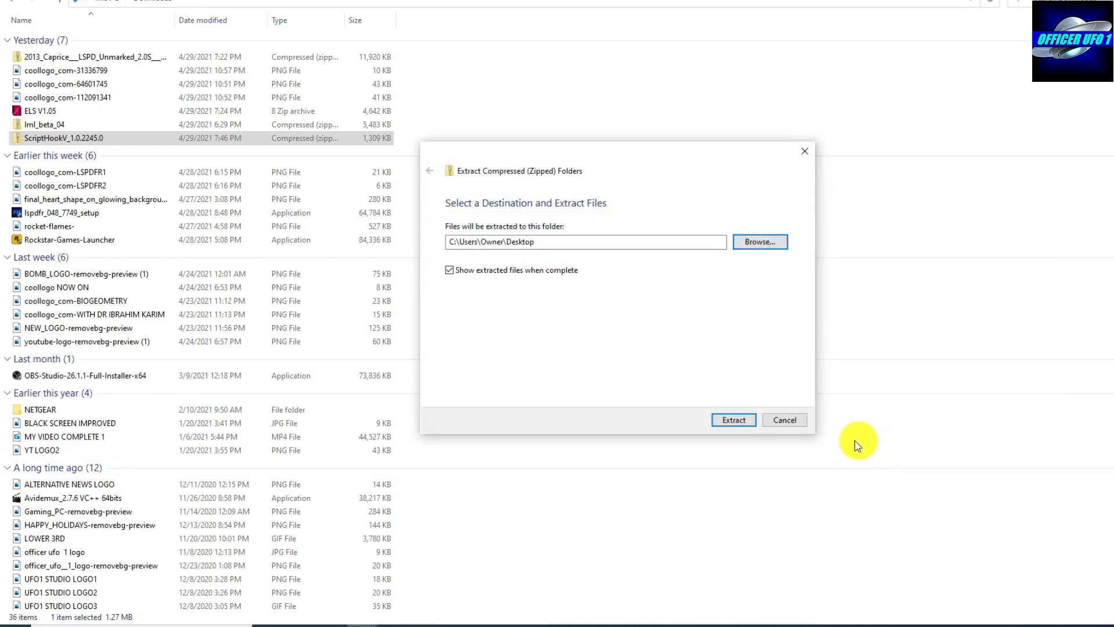
pyautogui.click(726, 422)
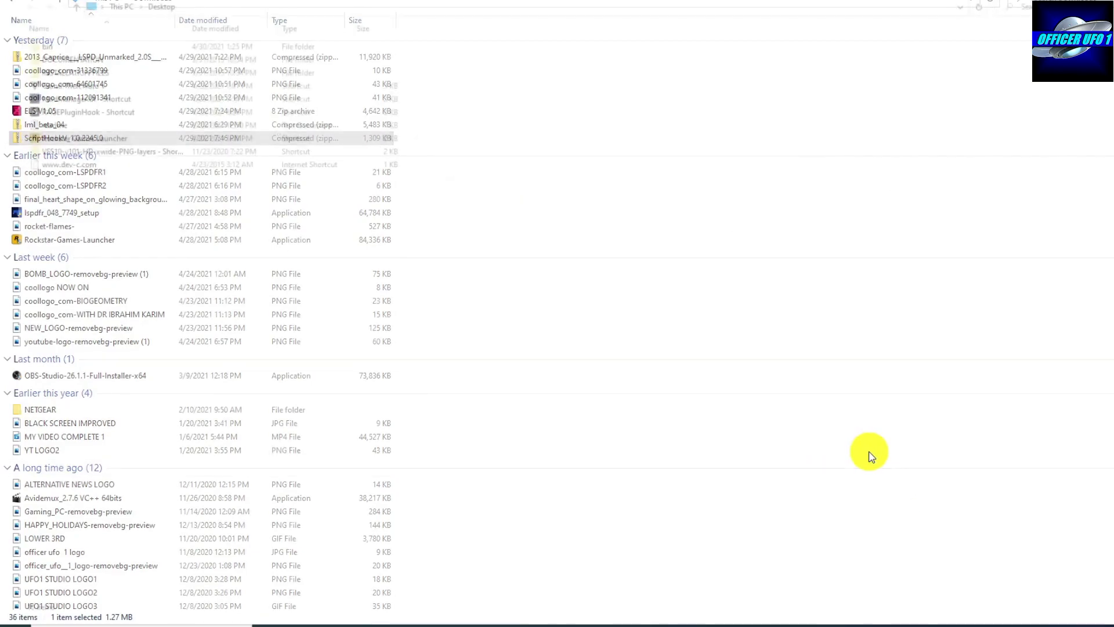
pyautogui.hotkey('alt', 'F4')
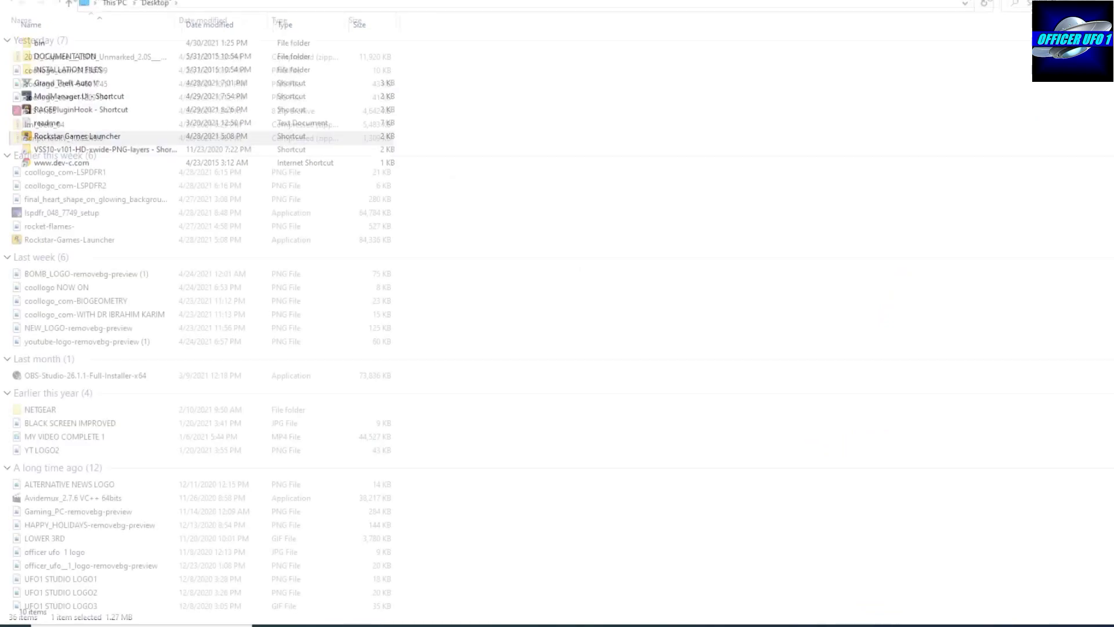
pyautogui.hotkey('alt', 'F4')
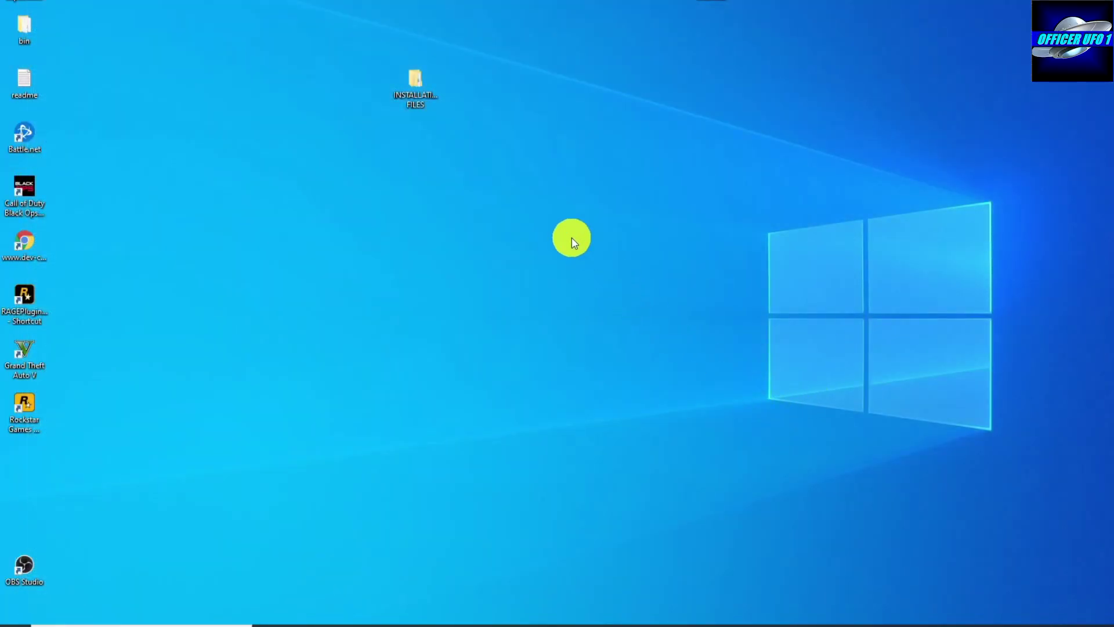
# - Move bin beside INSTALLATION FILES, delete the readme file, and open the bin folder
pyautogui.moveTo(22, 34); pyautogui.dragTo(464, 307)
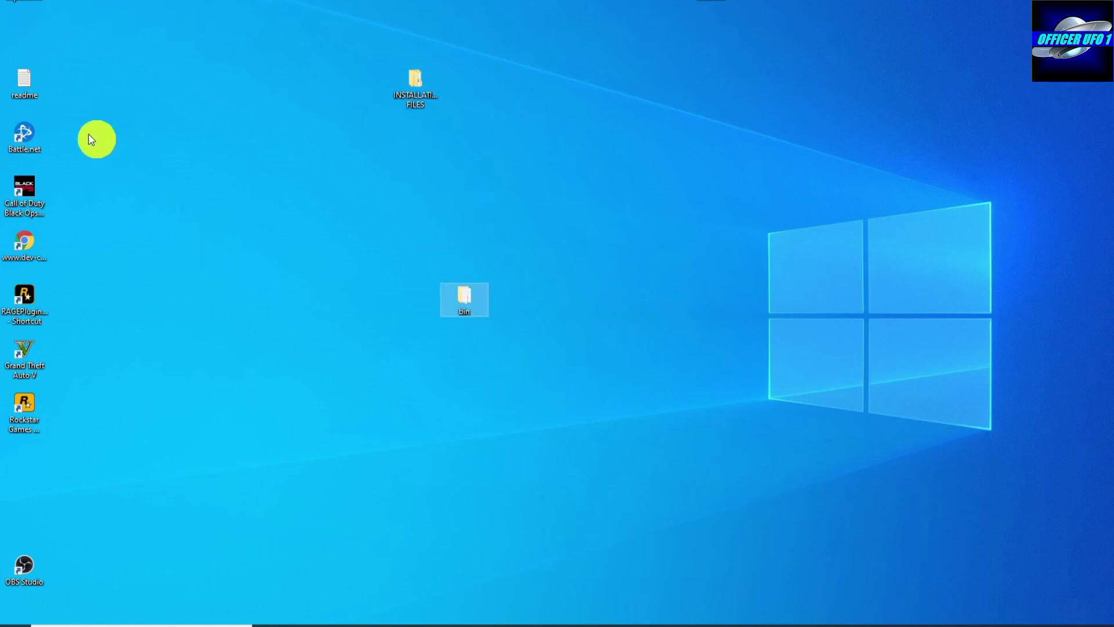
pyautogui.moveTo(29, 94); pyautogui.dragTo(467, 365)
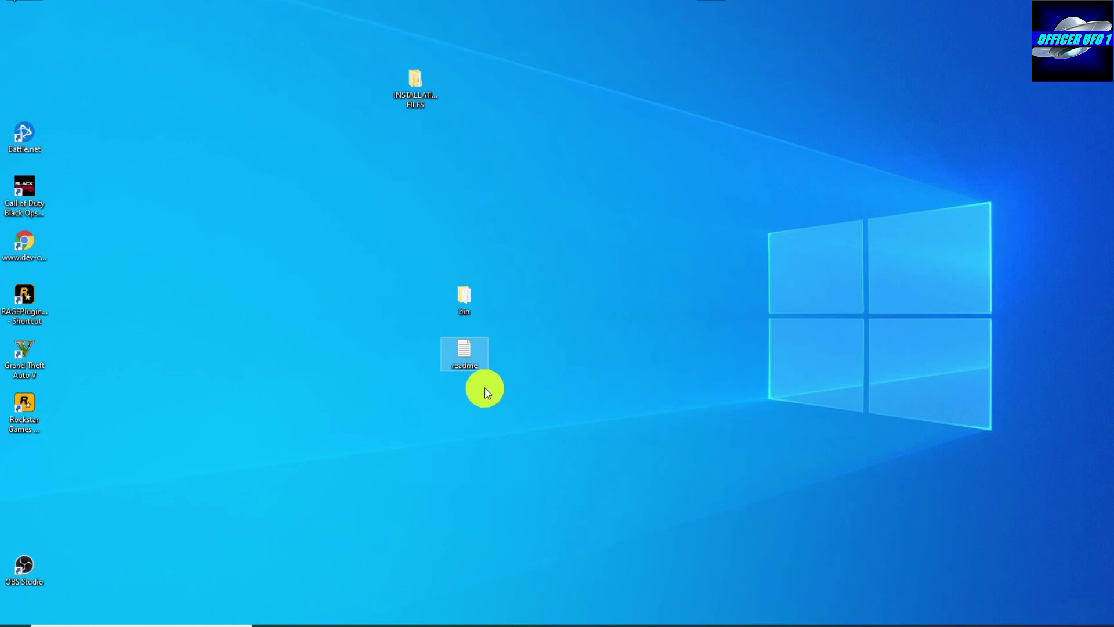
pyautogui.rightClick(466, 359)
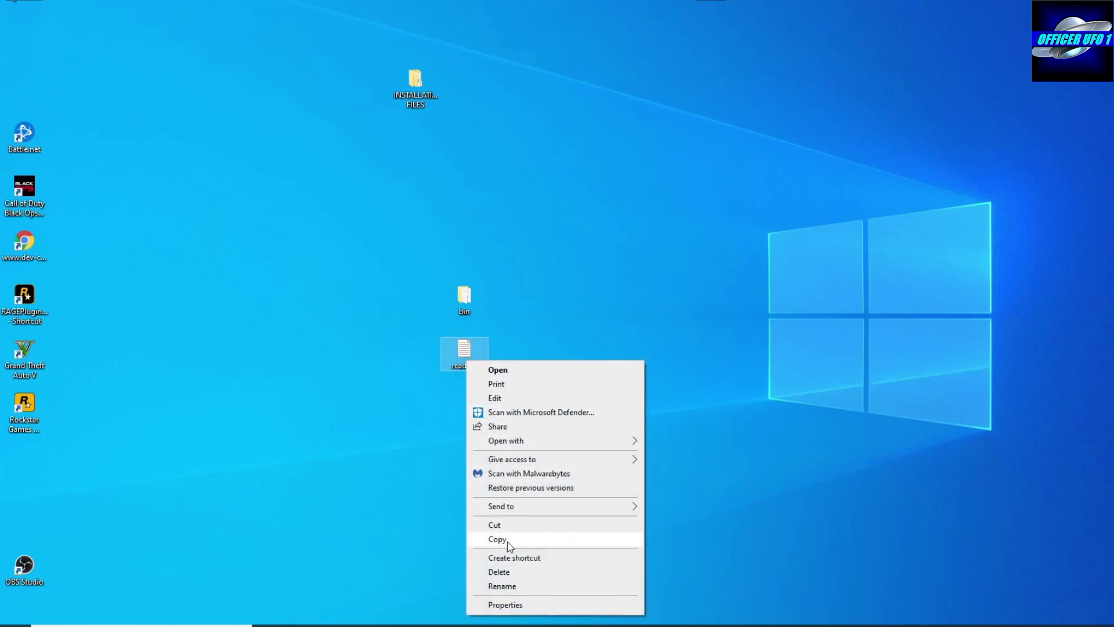
pyautogui.click(508, 571)
pyautogui.click(469, 304)
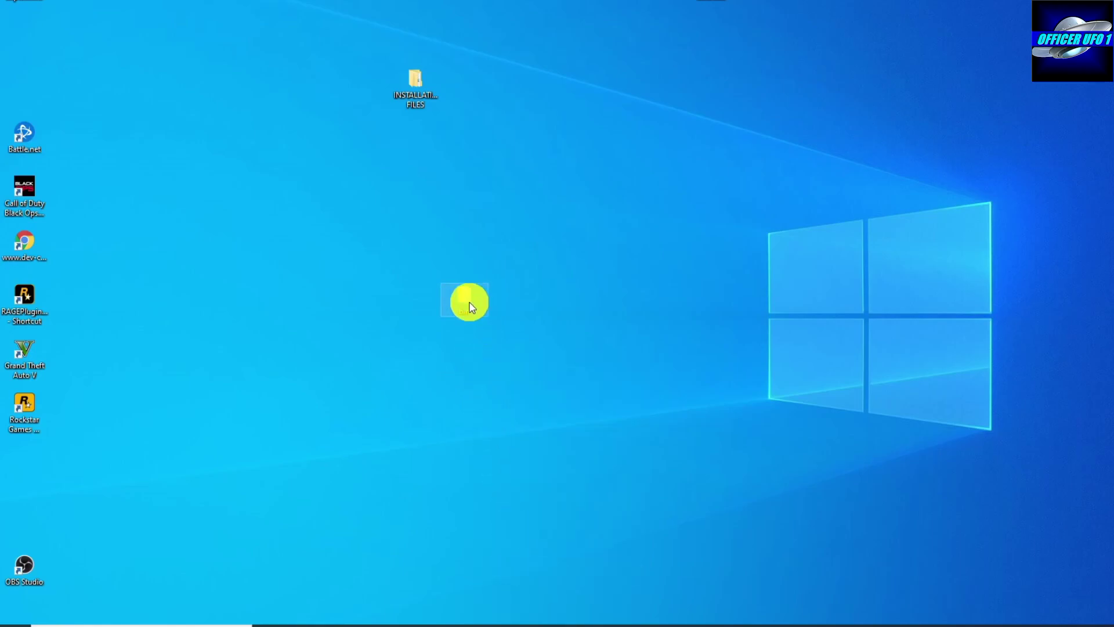
pyautogui.doubleClick(470, 306)
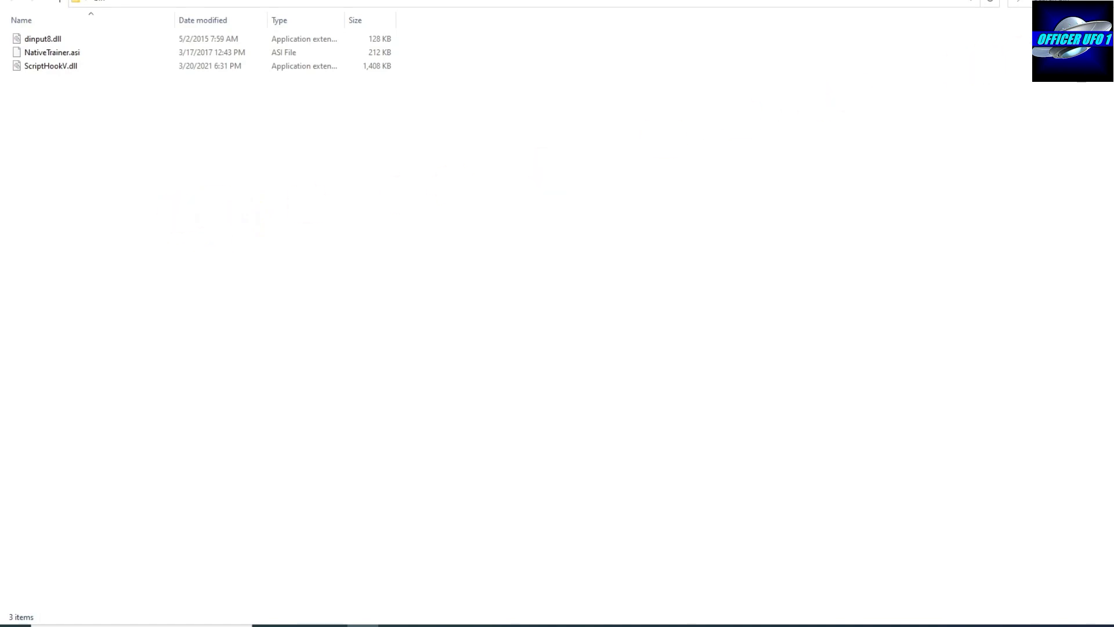
# - Delete NativeTrainer.asi from the bin folder, keeping only dinput8.dll and ScriptHookV.dll
pyautogui.press('F11')
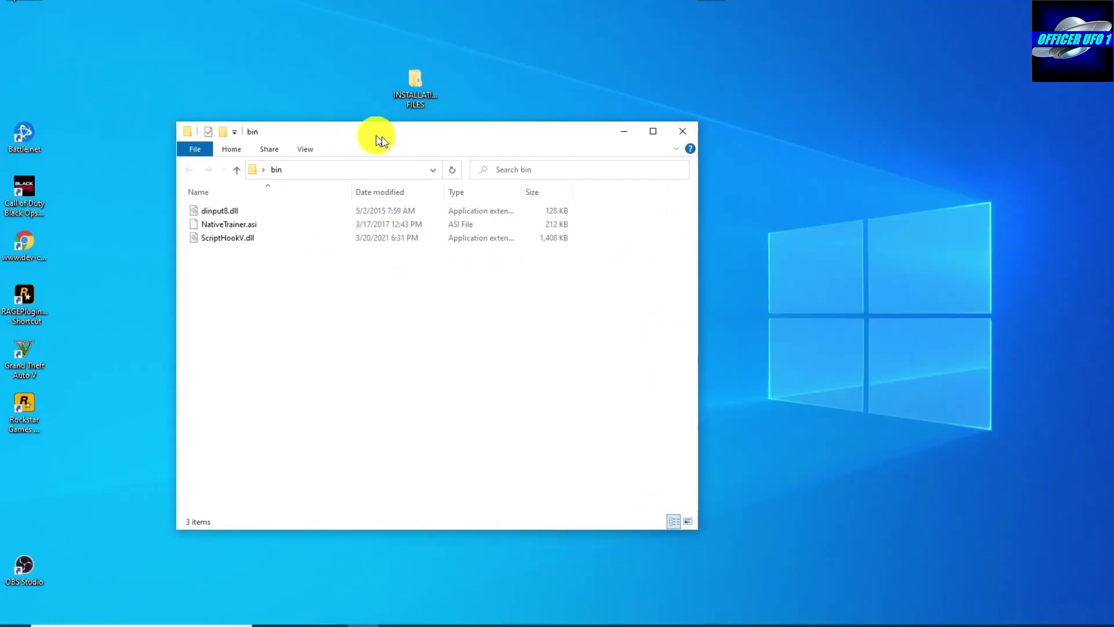
pyautogui.moveTo(381, 141); pyautogui.dragTo(724, 130)
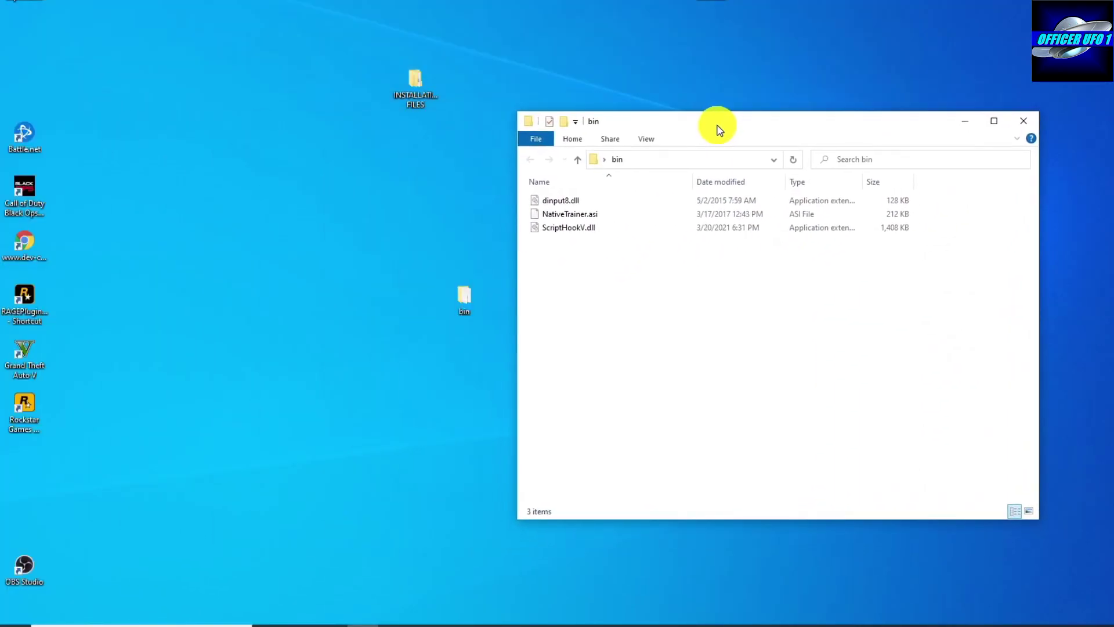
pyautogui.click(614, 215)
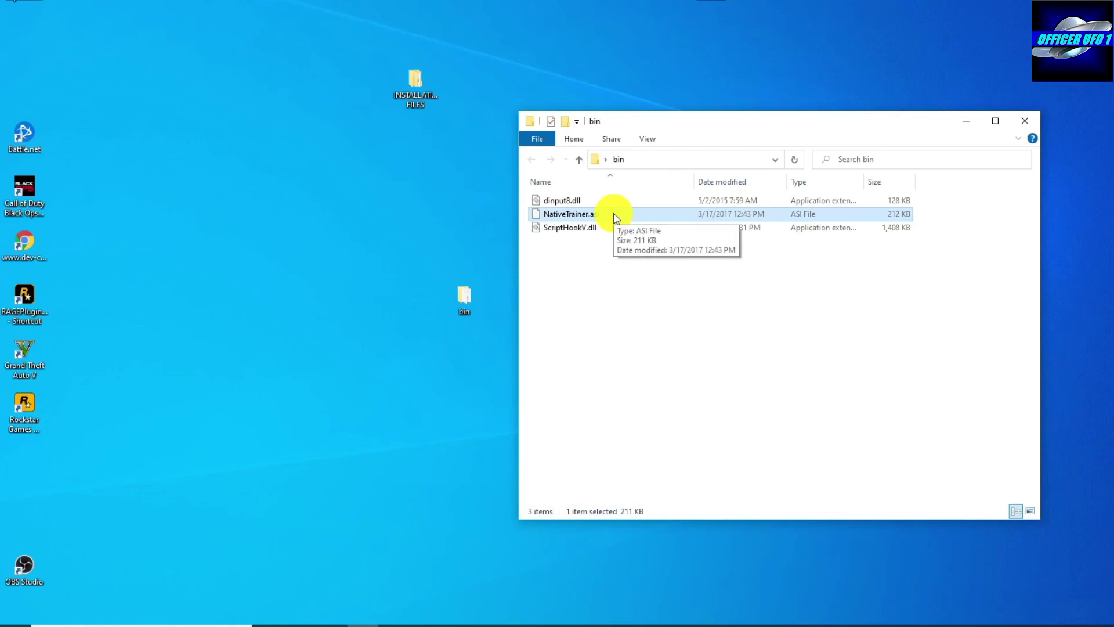
pyautogui.rightClick(614, 216)
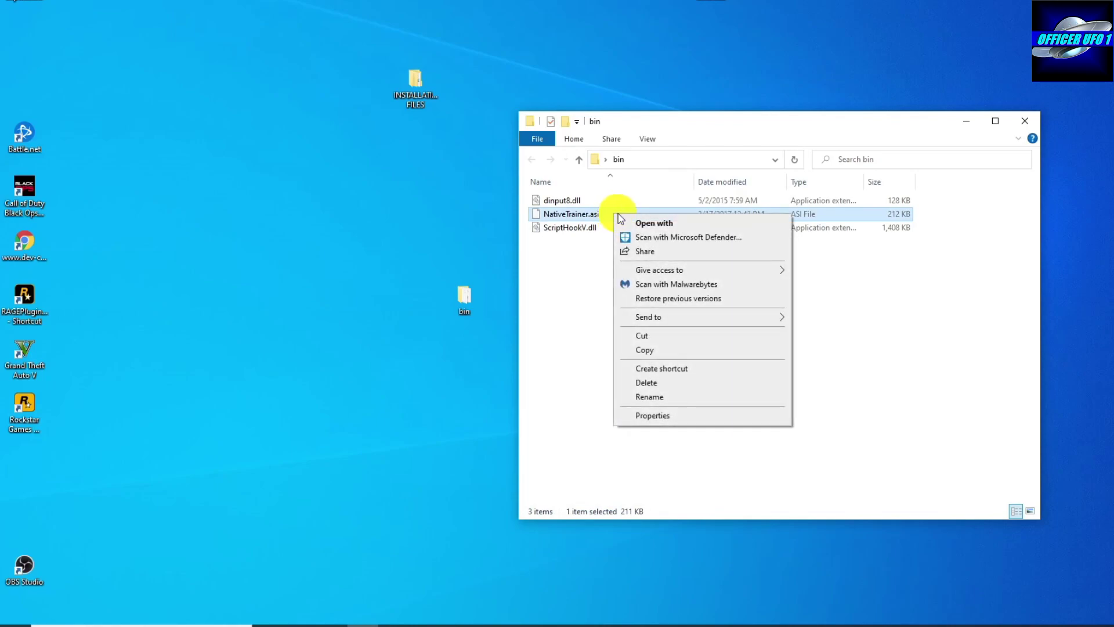
pyautogui.click(650, 384)
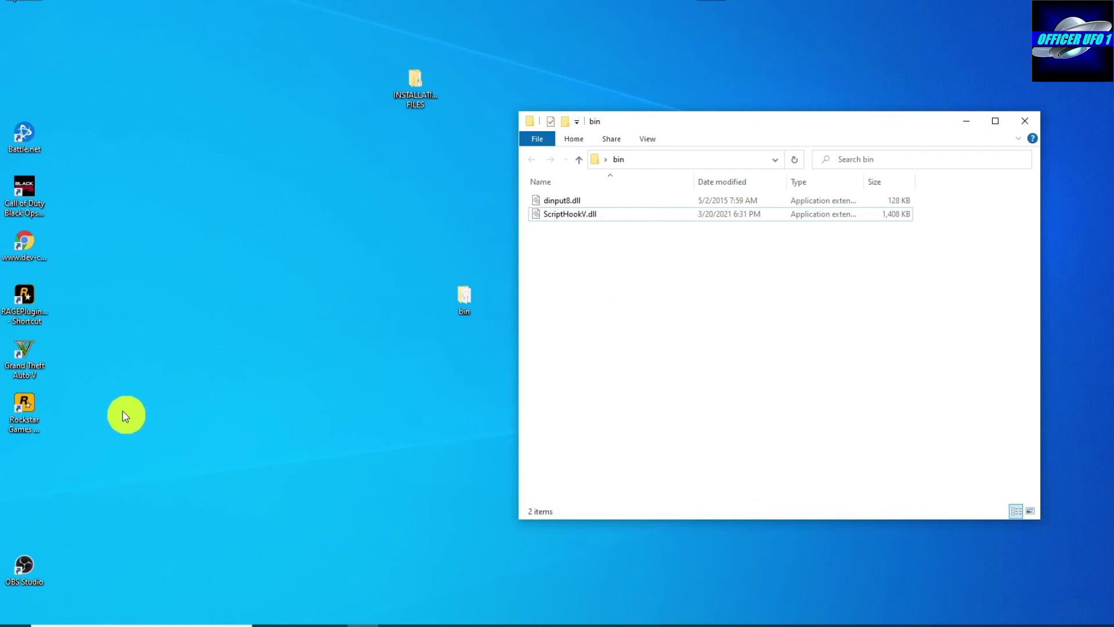
# - Open the Grand Theft Auto V shortcut's file location and go up to the Rockstar Games folder
pyautogui.rightClick(21, 364)
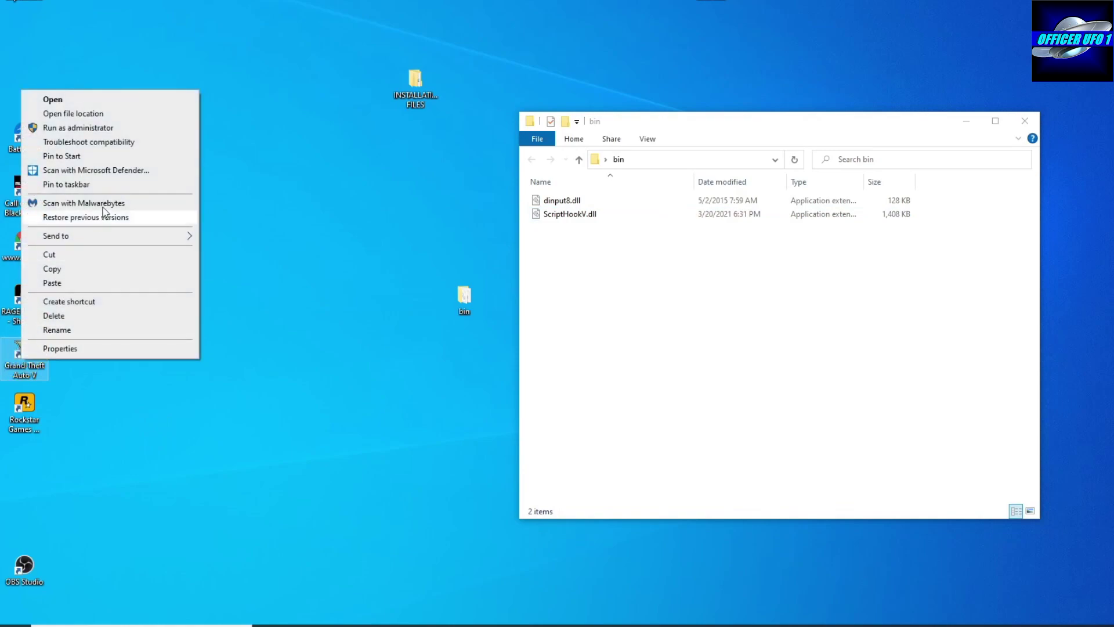
pyautogui.click(81, 114)
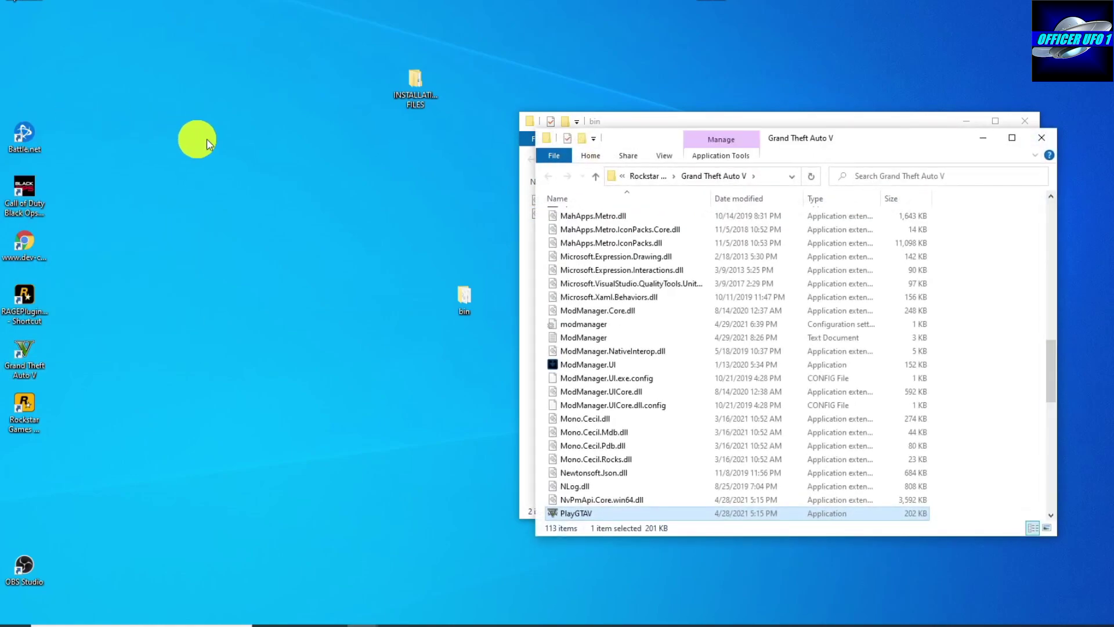
pyautogui.moveTo(916, 145); pyautogui.dragTo(361, 70)
pyautogui.moveTo(776, 123); pyautogui.dragTo(922, 124)
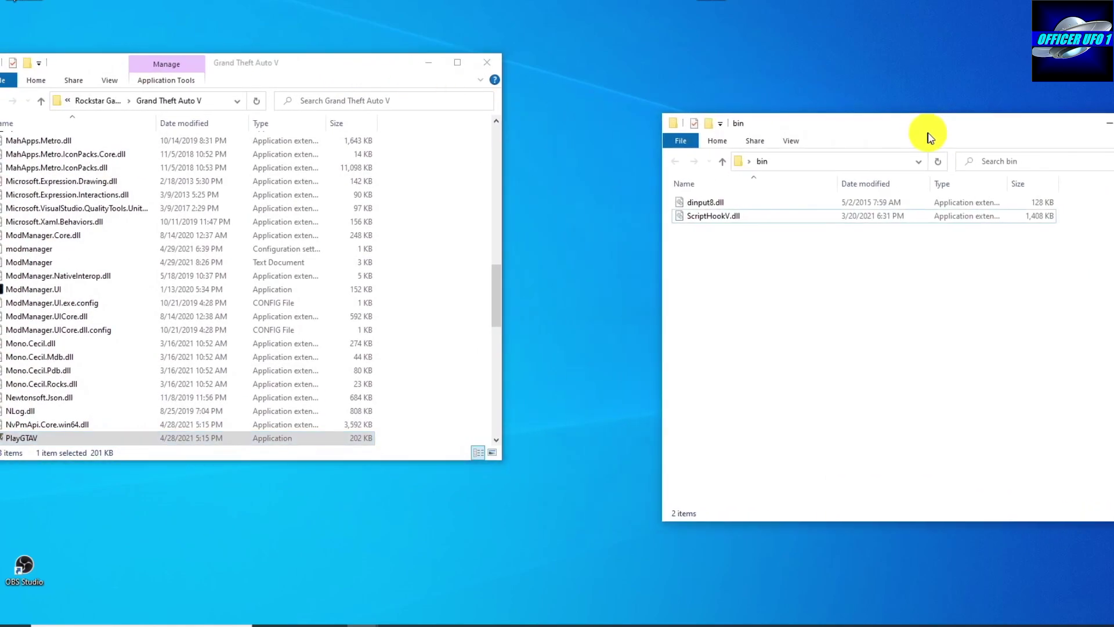
pyautogui.click(323, 77)
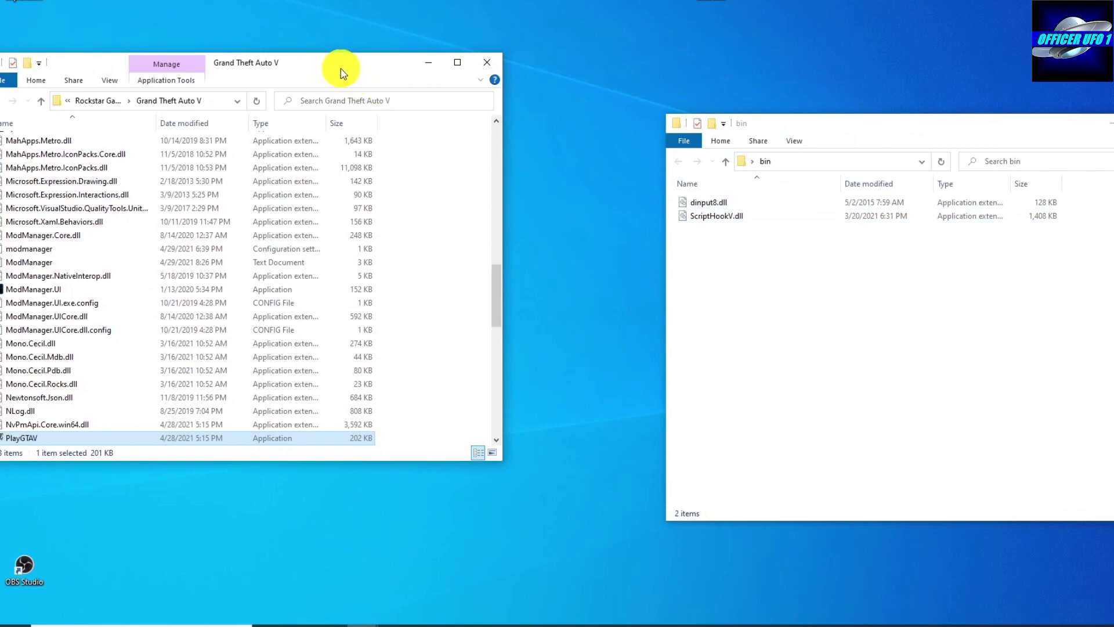
pyautogui.moveTo(331, 69); pyautogui.dragTo(459, 120)
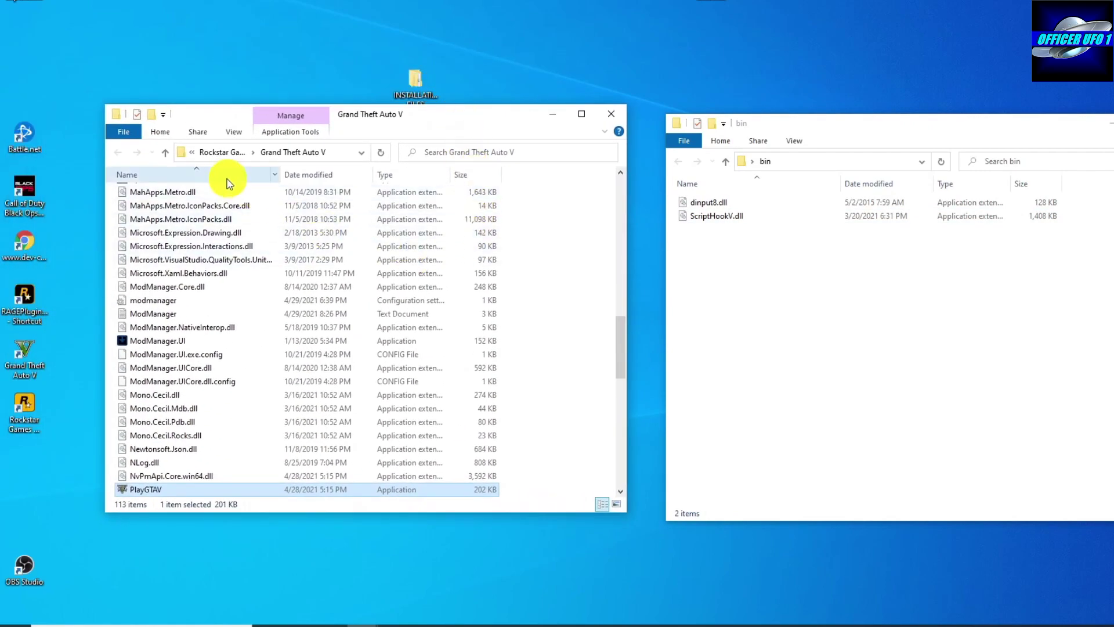
pyautogui.click(166, 152)
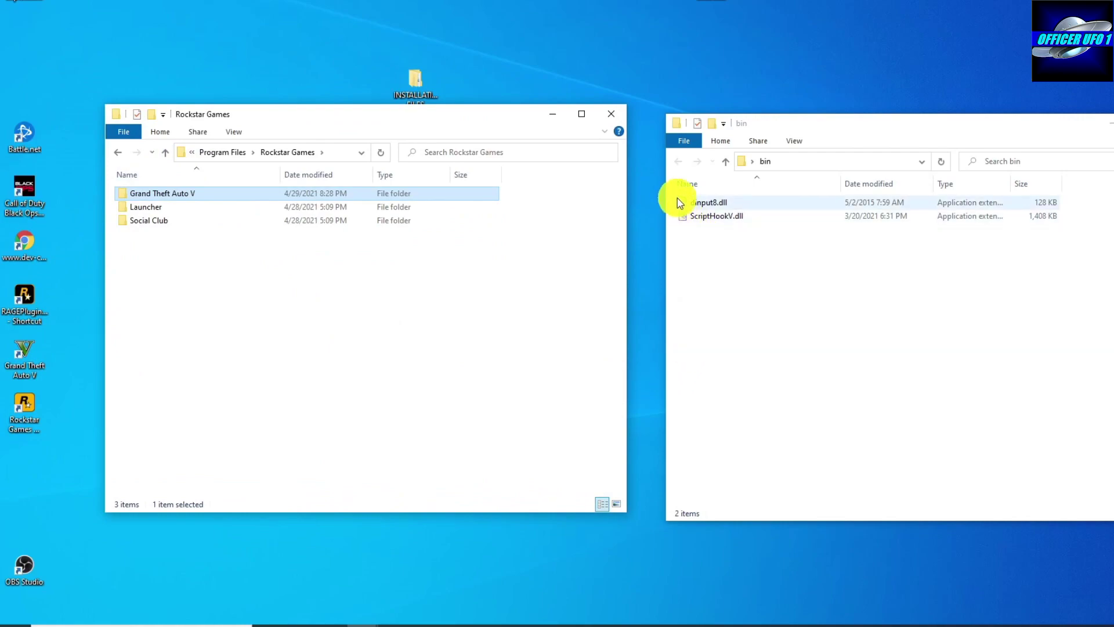
# - Copy dinput8.dll and ScriptHookV.dll into Grand Theft Auto V, replacing existing files, then close both windows
pyautogui.moveTo(676, 197); pyautogui.dragTo(720, 217)
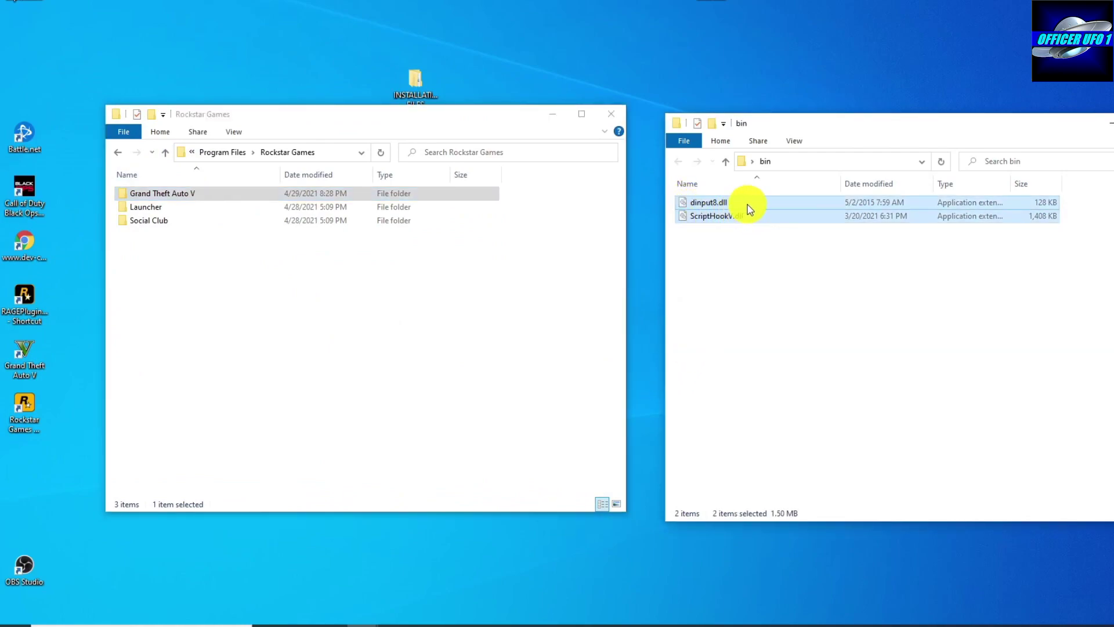
pyautogui.rightClick(748, 205)
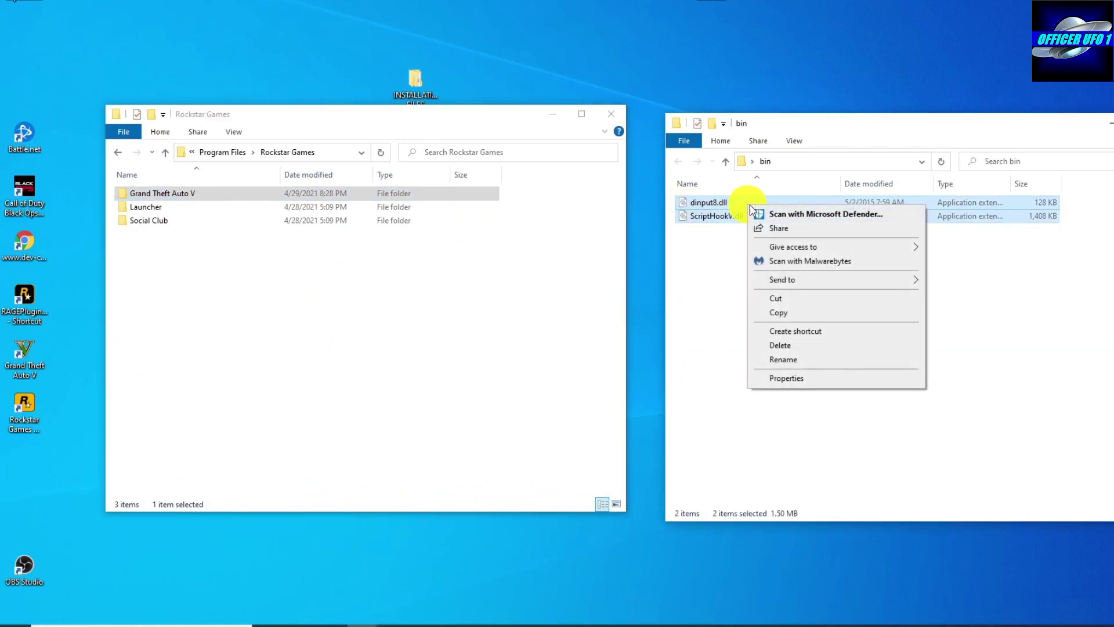
pyautogui.click(791, 313)
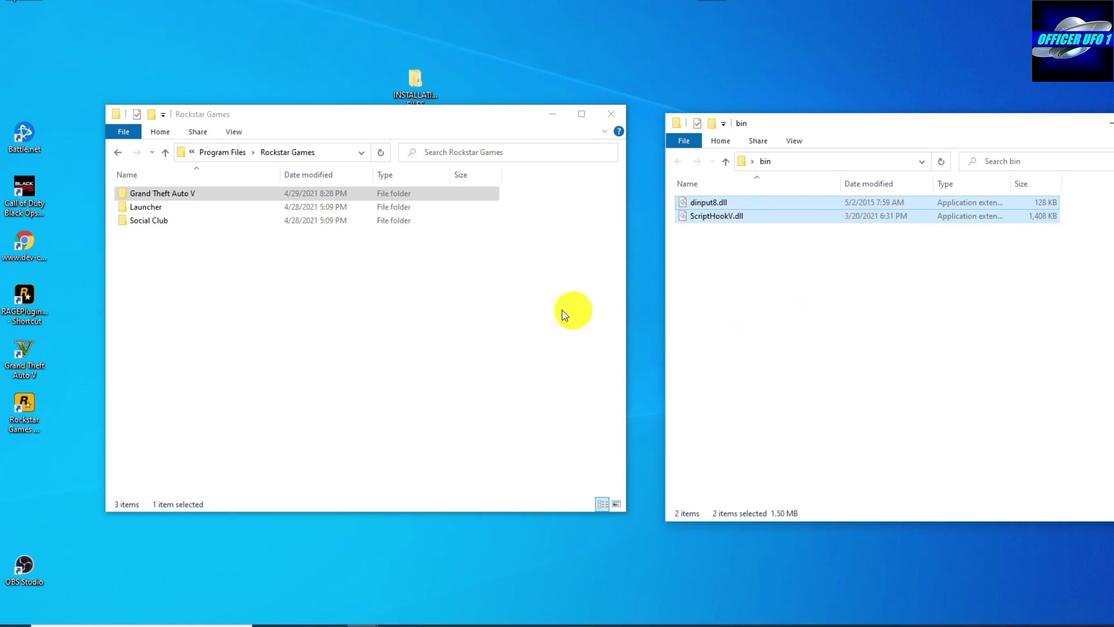
pyautogui.click(216, 196)
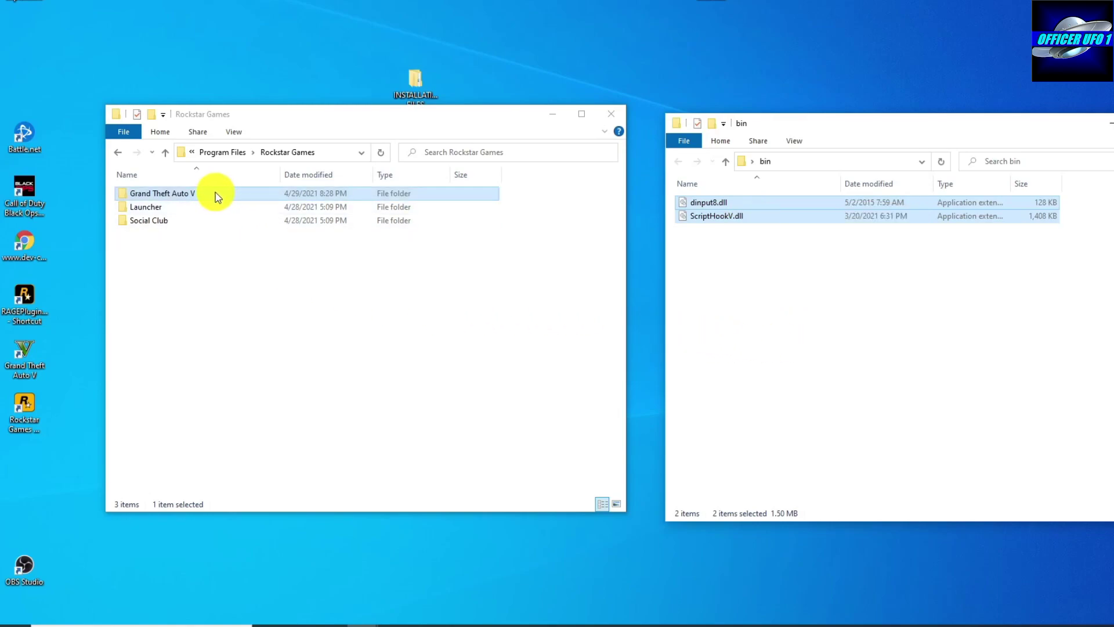
pyautogui.rightClick(216, 195)
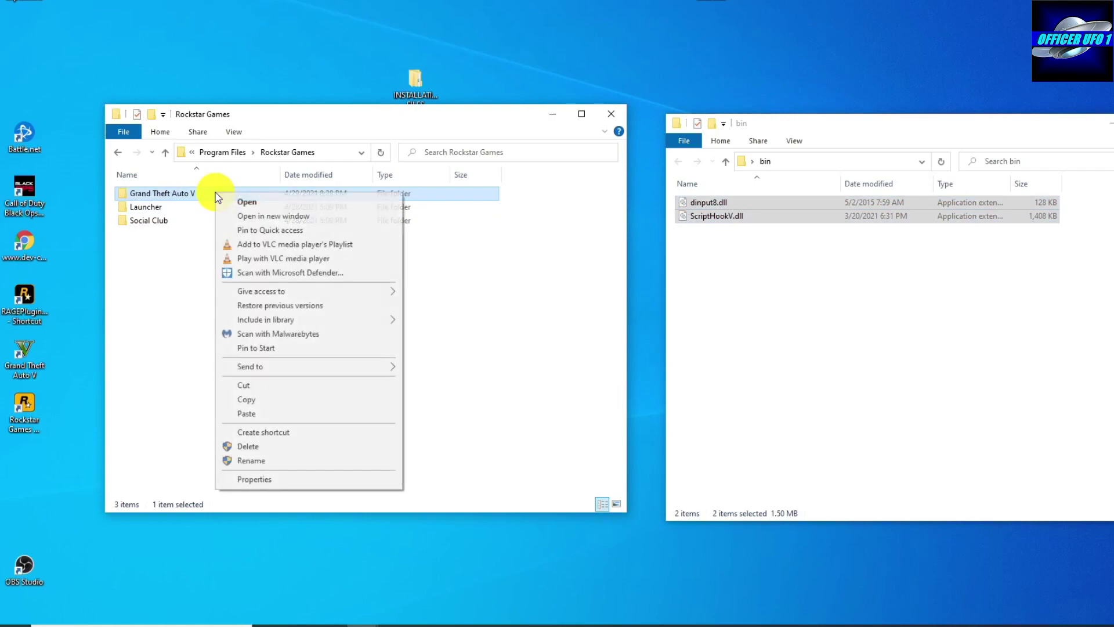
pyautogui.click(247, 413)
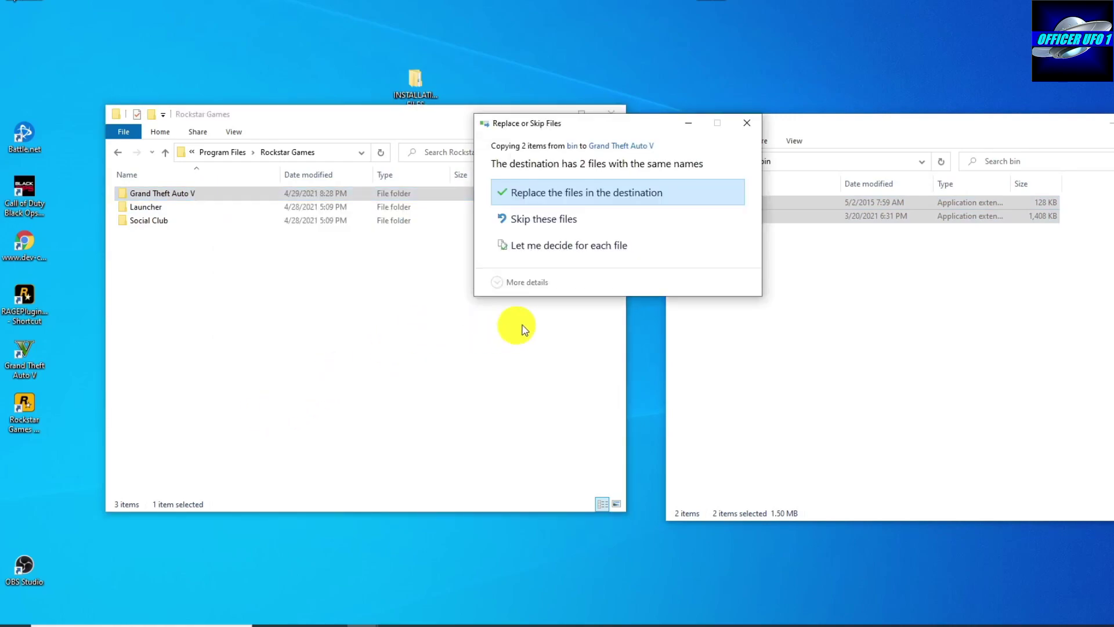
pyautogui.click(749, 123)
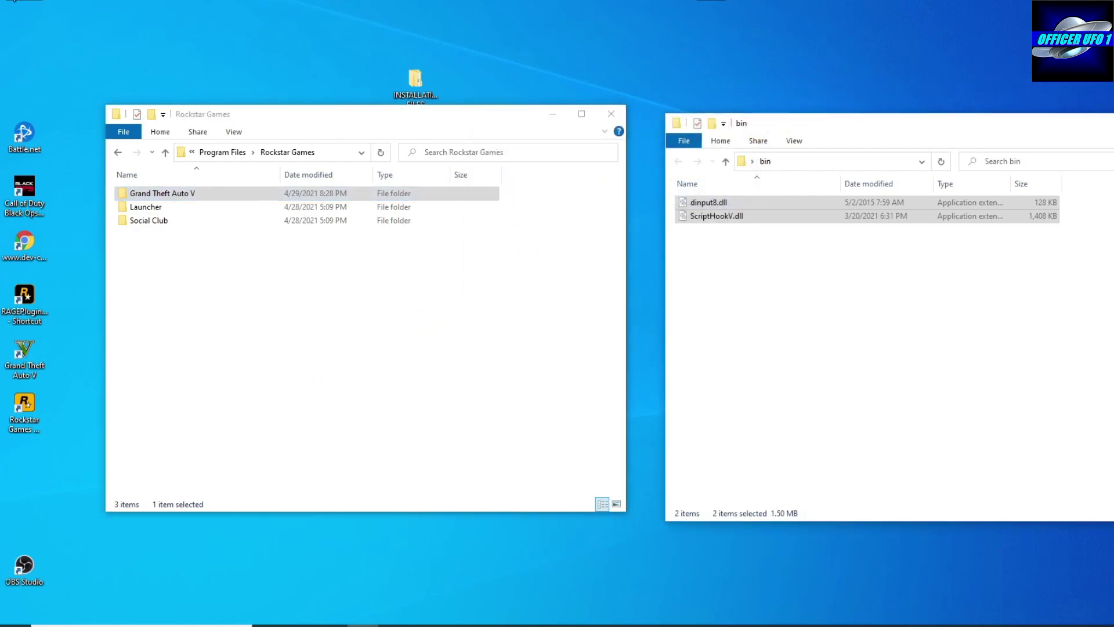
pyautogui.click(620, 100)
pyautogui.click(614, 118)
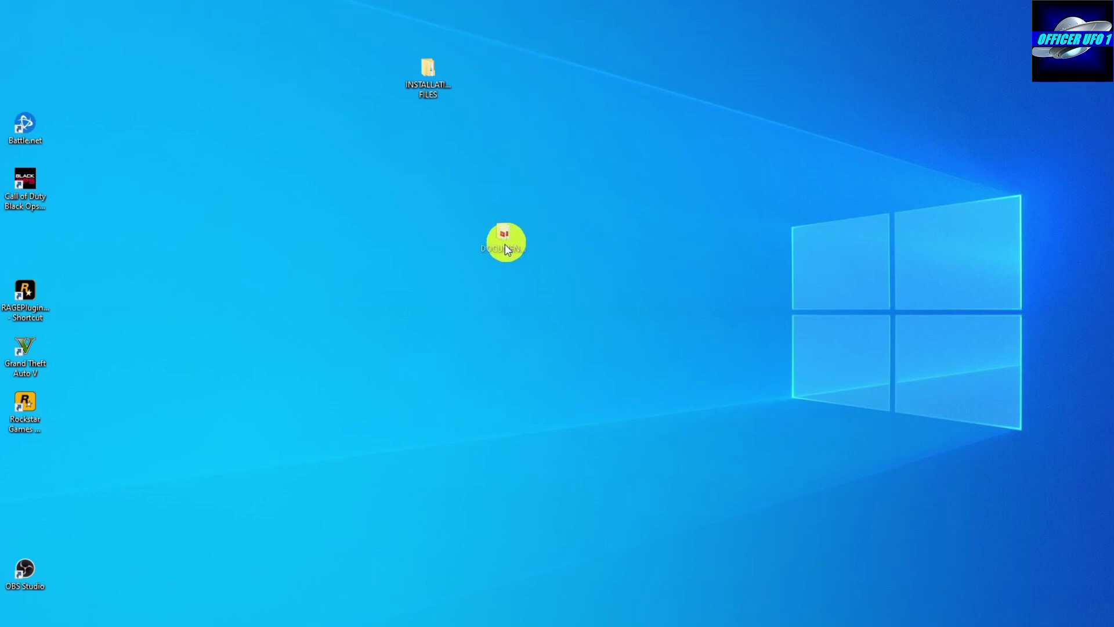
# - Place the DOCUMENTATION folder on the desktop and open it
pyautogui.moveTo(505, 243); pyautogui.dragTo(503, 245)
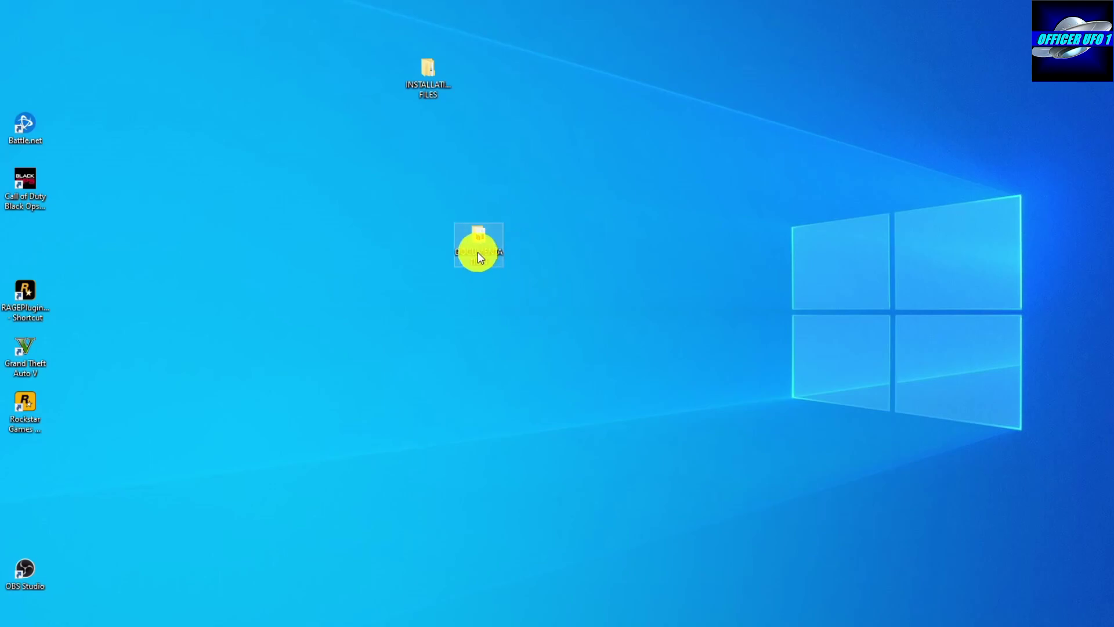
pyautogui.doubleClick(478, 249)
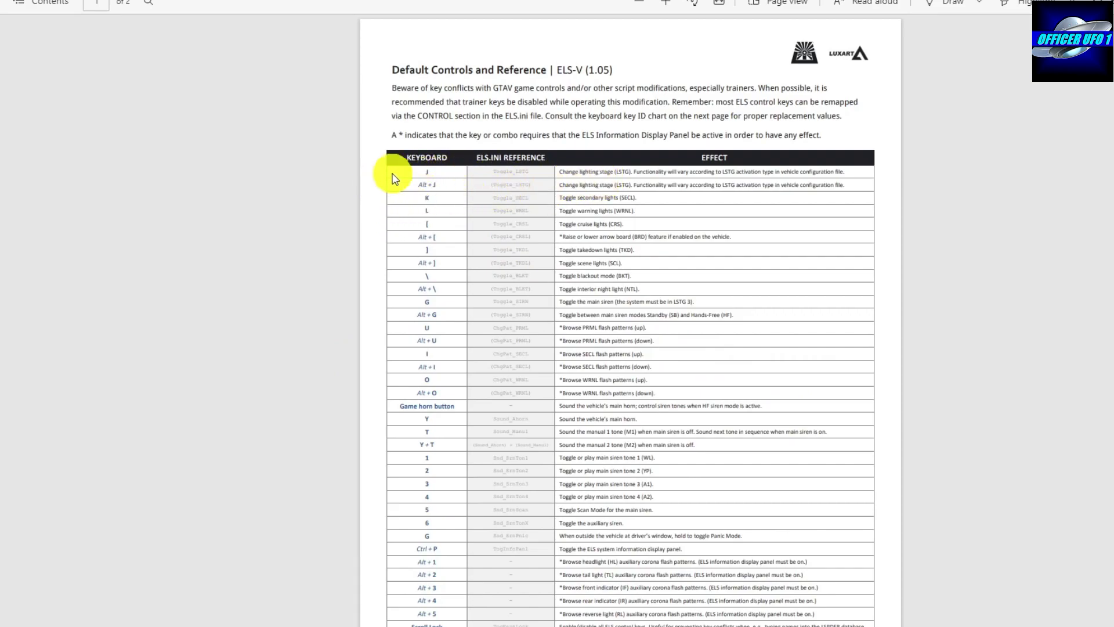
pyautogui.scroll(-2, 393, 174)
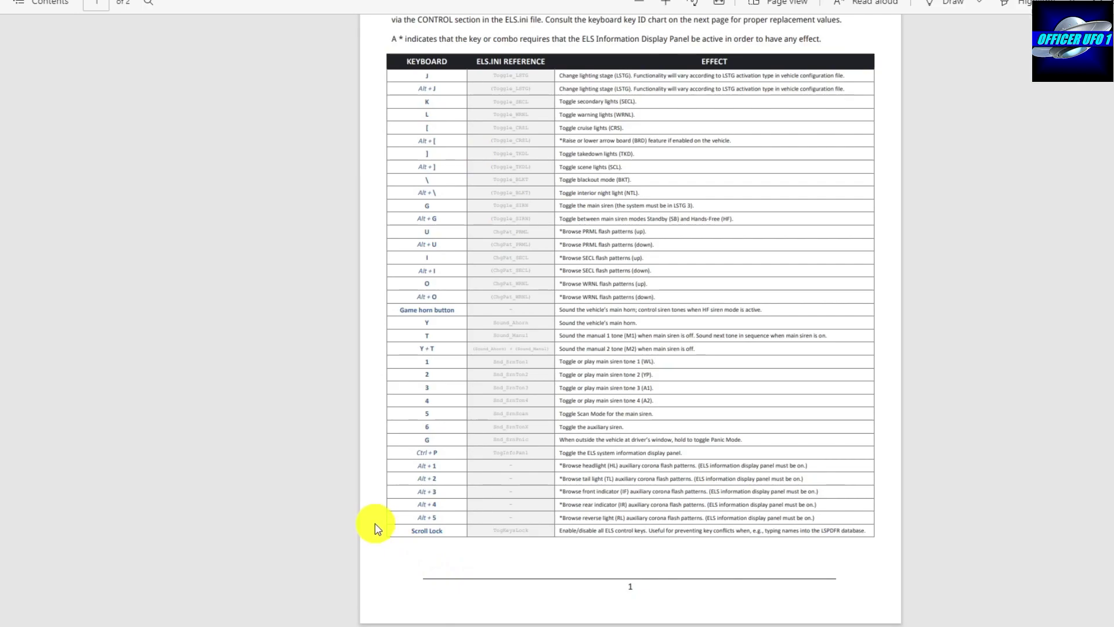
pyautogui.scroll(2, 286, 506)
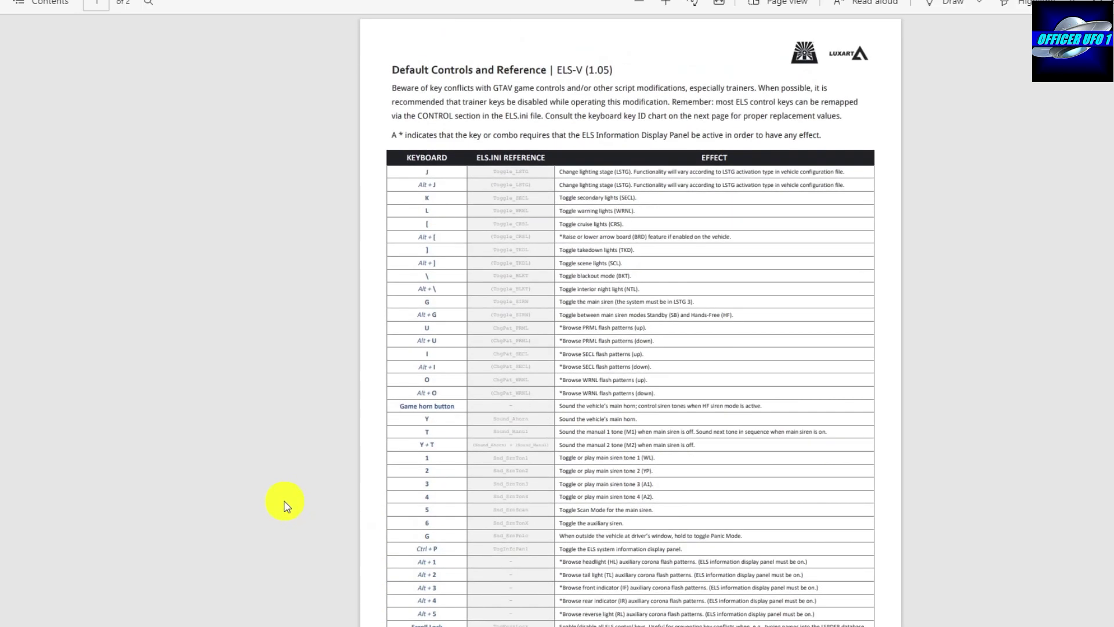